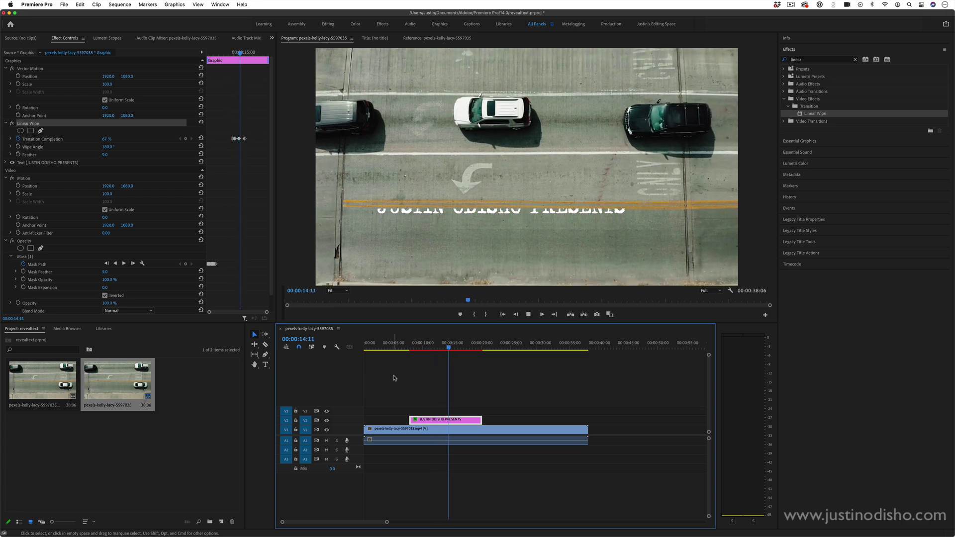
Stop playback and delete the existing title graphic from track V2.
{"action": "key", "text": "space"}
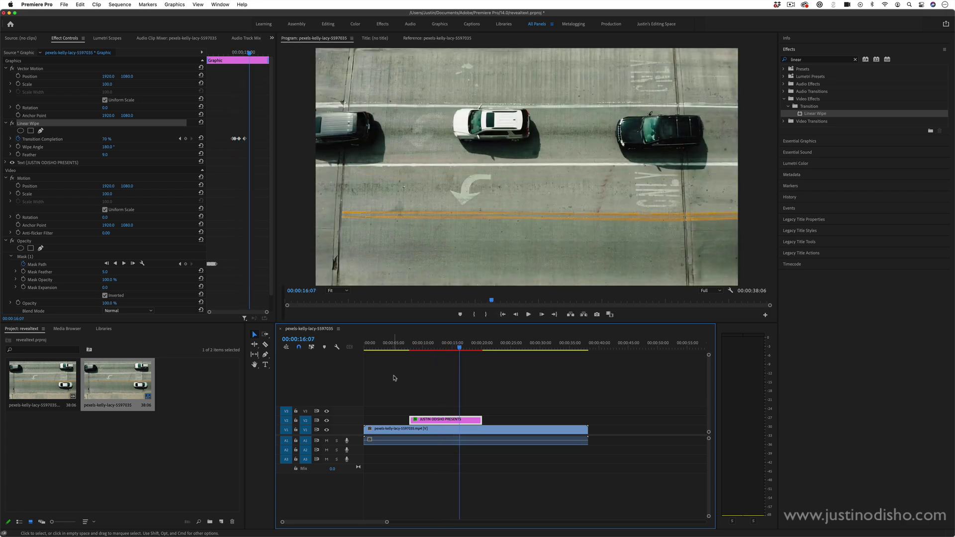
{"action": "left_click_drag", "start_coordinate": [460, 374], "coordinate": [402, 424]}
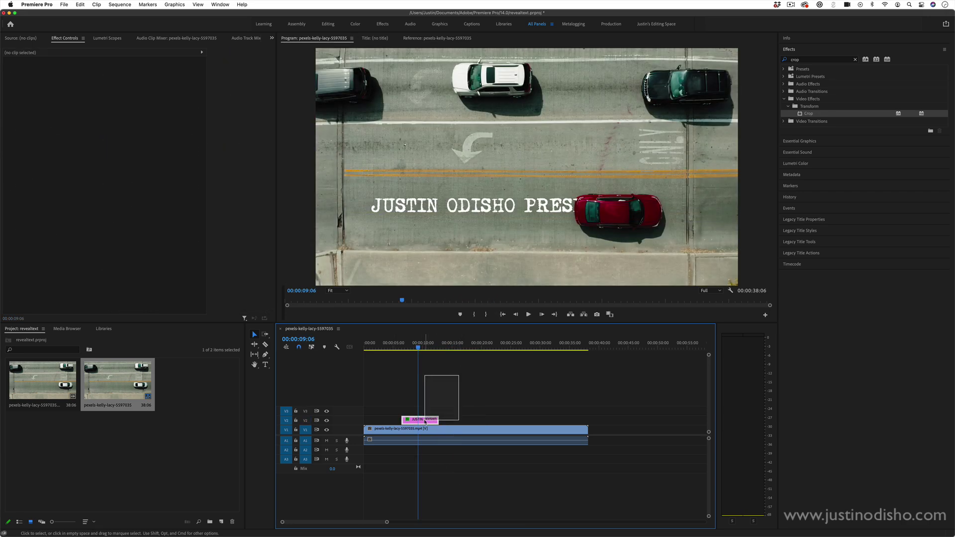
{"action": "key", "text": "BackSpace"}
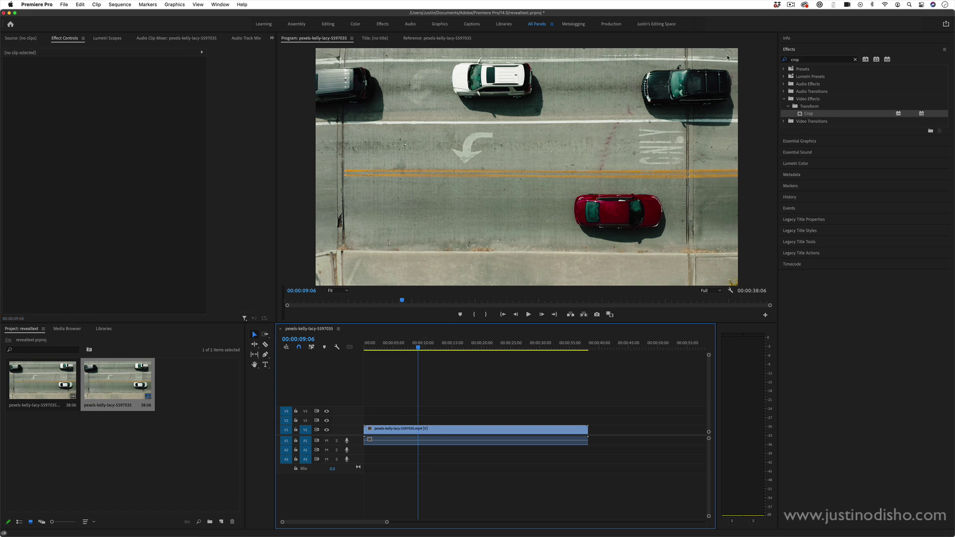
Add a text title at 00:00:08:17 with the presenter's full name followed by PRESENTS, and position it across the red car.
{"action": "left_click_drag", "start_coordinate": [405, 346], "coordinate": [416, 347]}
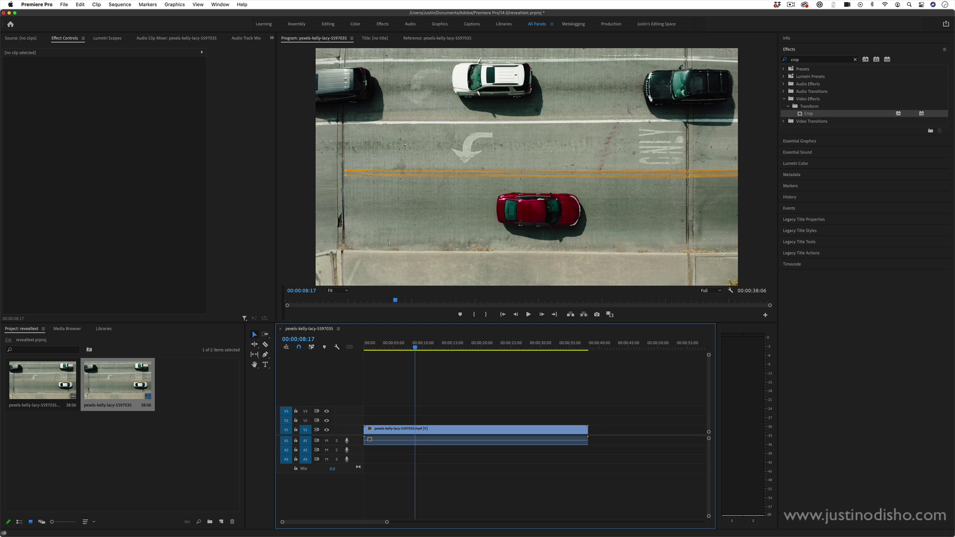
{"action": "left_click", "coordinate": [265, 366]}
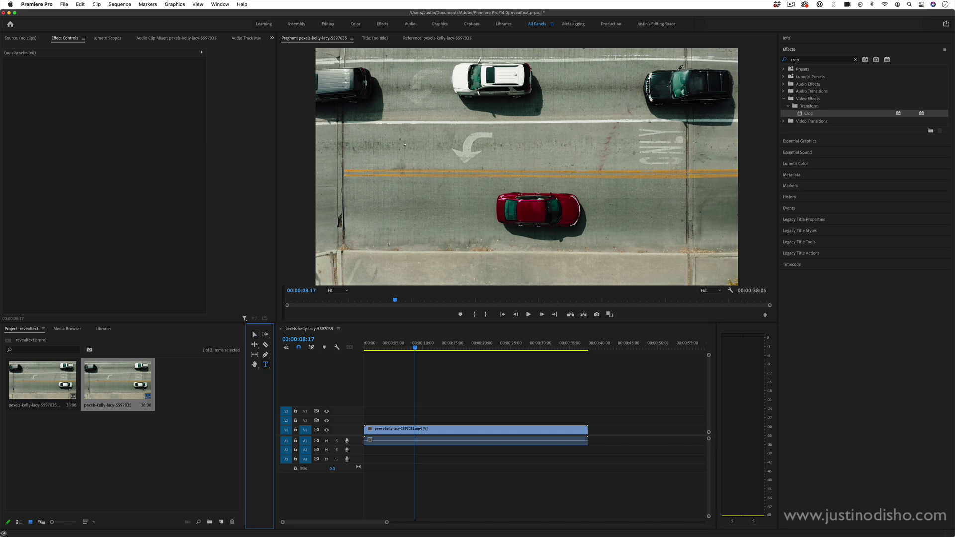
{"action": "left_click", "coordinate": [399, 219]}
{"action": "type", "text": "JUSTIN"}
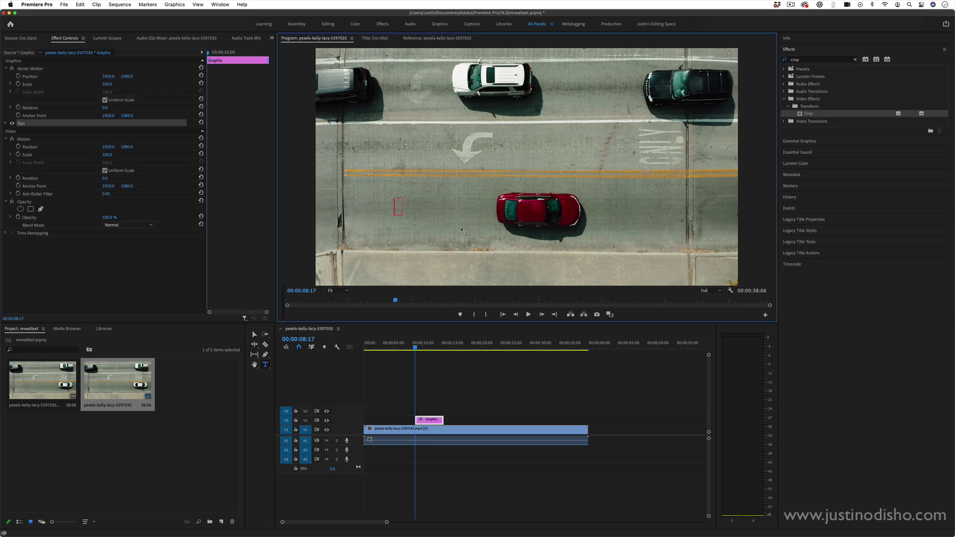
{"action": "type", "text": " ODISHO PRESENTS"}
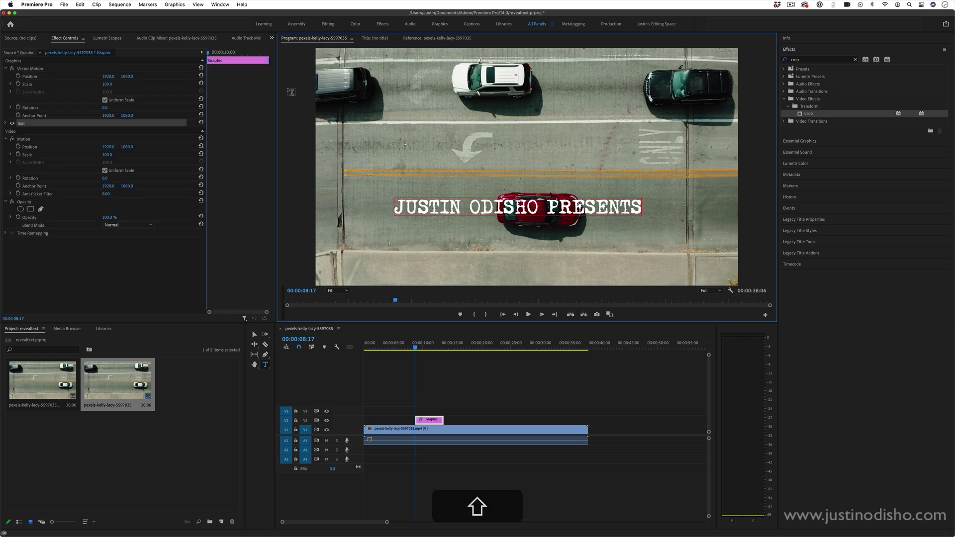
{"action": "left_click", "coordinate": [254, 334]}
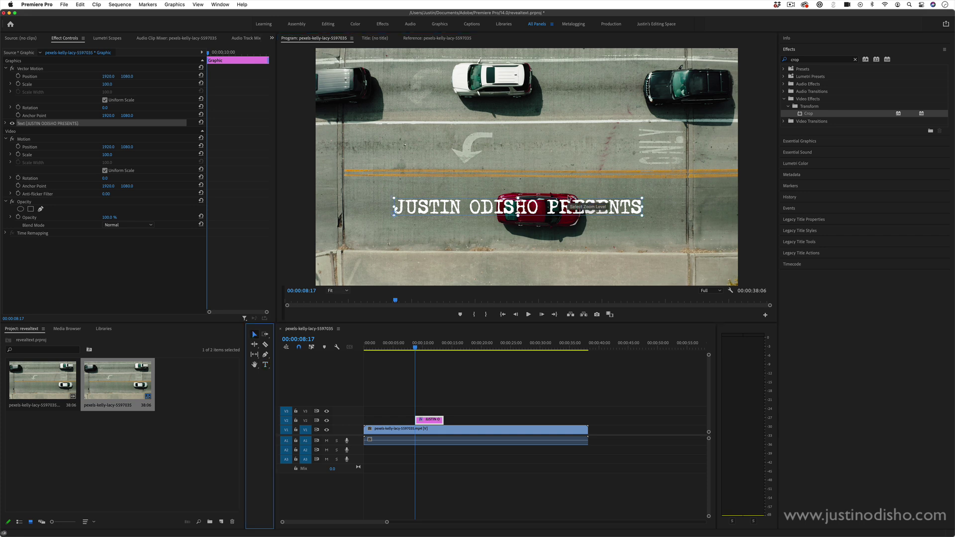
{"action": "left_click_drag", "start_coordinate": [567, 204], "coordinate": [540, 208]}
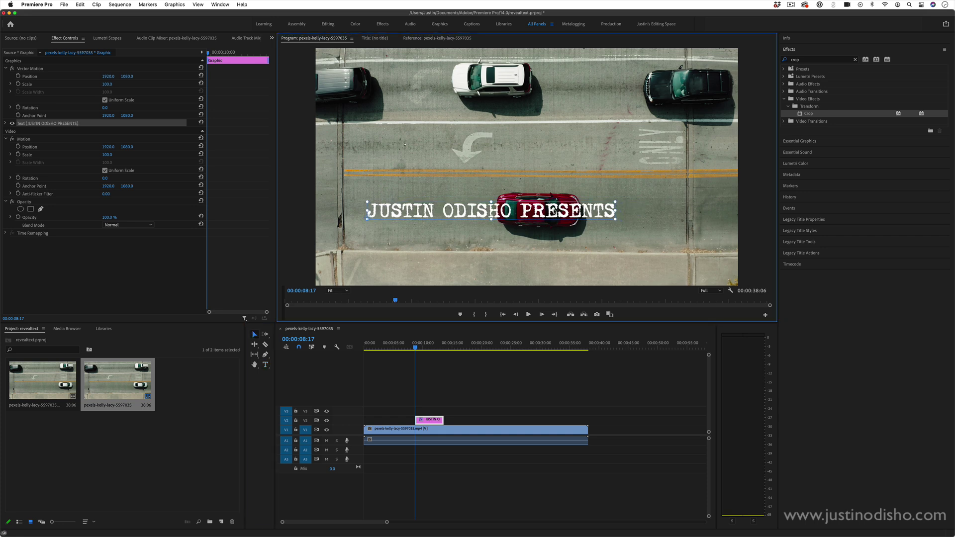
Move the title clip on V2 so that it starts at 00:00:07:18.
{"action": "left_click_drag", "start_coordinate": [416, 346], "coordinate": [411, 347]}
{"action": "left_click", "coordinate": [420, 347]}
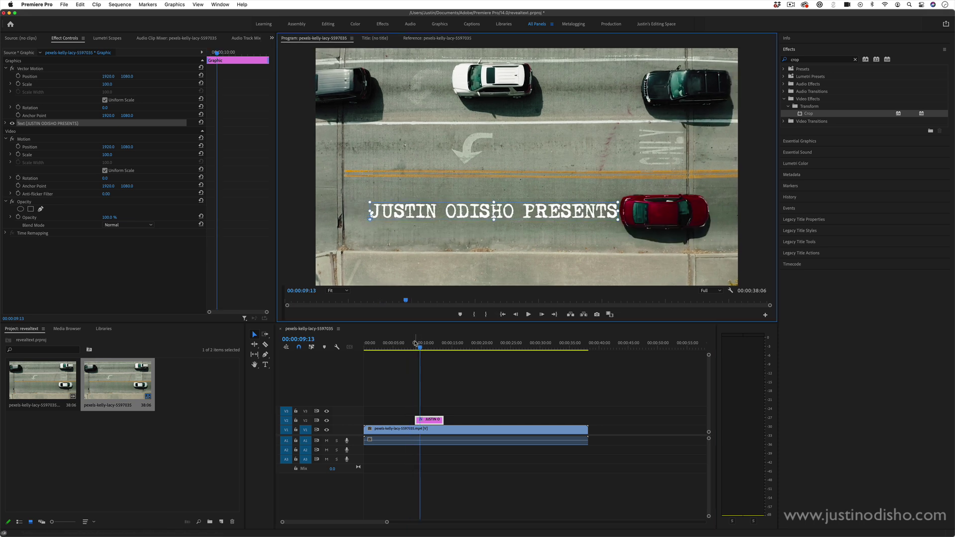
{"action": "left_click_drag", "start_coordinate": [410, 347], "coordinate": [410, 347]}
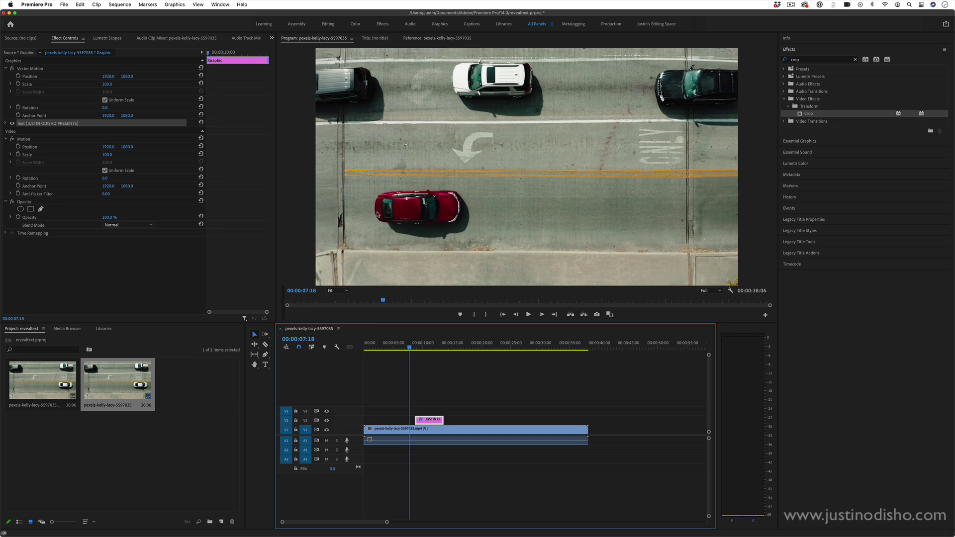
{"action": "left_click_drag", "start_coordinate": [432, 422], "coordinate": [426, 422]}
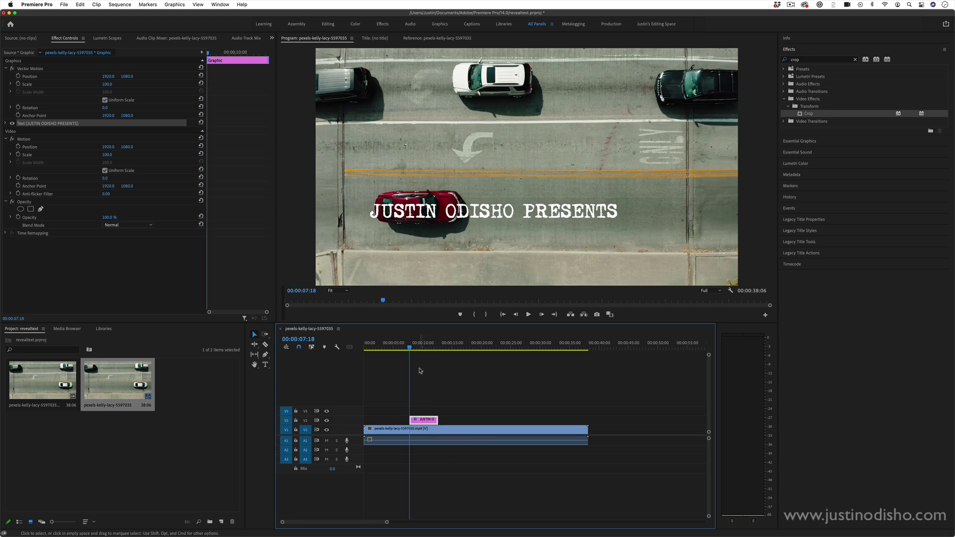
Reposition the title in the frame so its first letter sits just inside the red car's rear end.
{"action": "left_click", "coordinate": [252, 333]}
{"action": "left_click", "coordinate": [430, 211]}
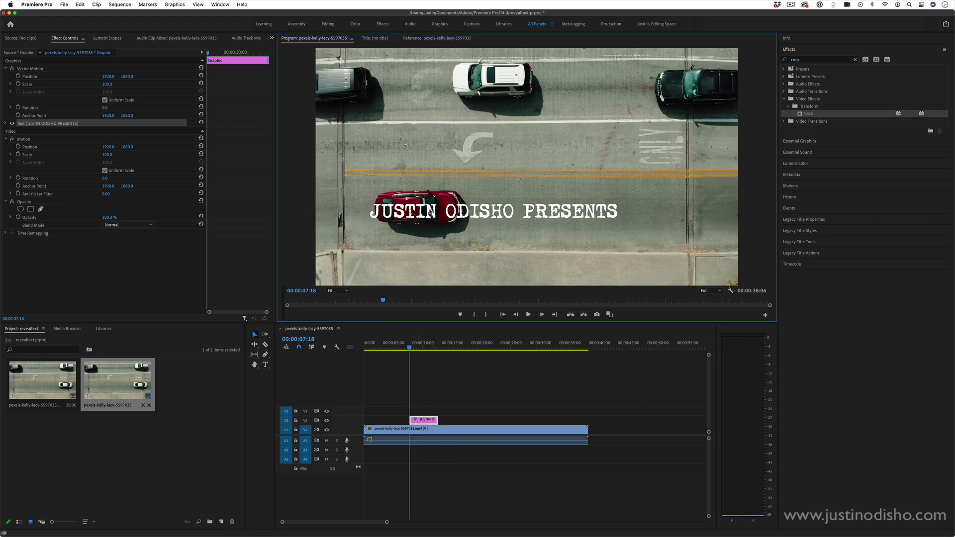
{"action": "left_click_drag", "start_coordinate": [414, 212], "coordinate": [420, 207]}
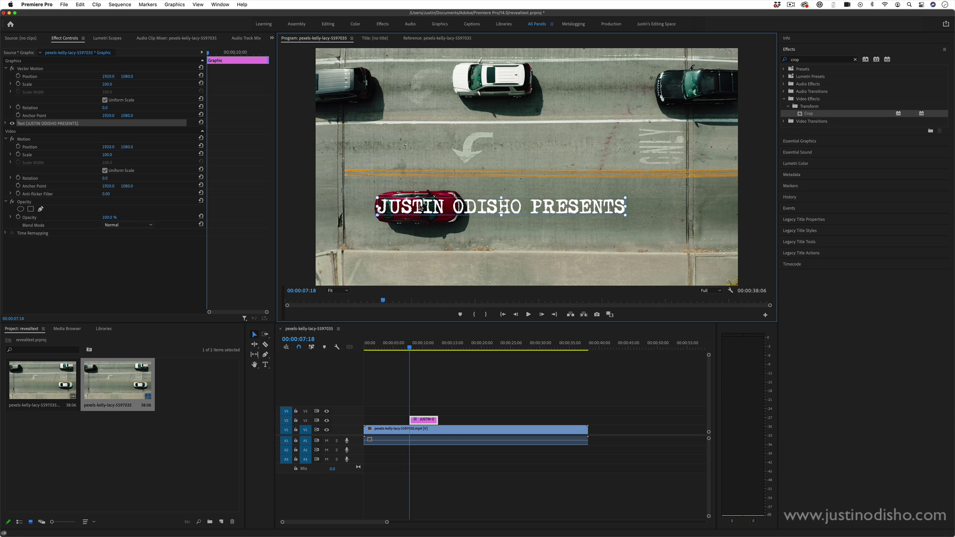
Preview the red car passing over the title up to 00:00:09:14 and show the title's font settings.
{"action": "left_click", "coordinate": [411, 347]}
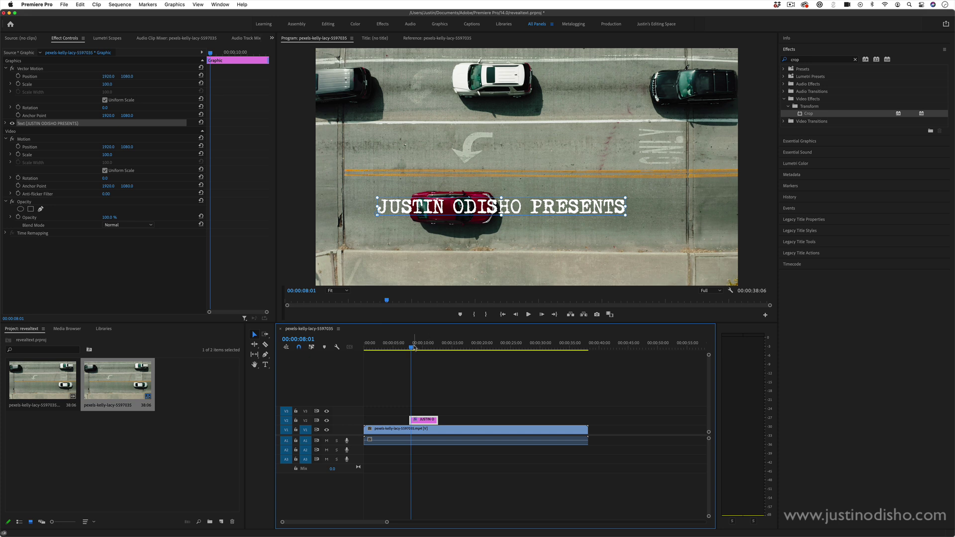
{"action": "left_click_drag", "start_coordinate": [411, 347], "coordinate": [420, 348]}
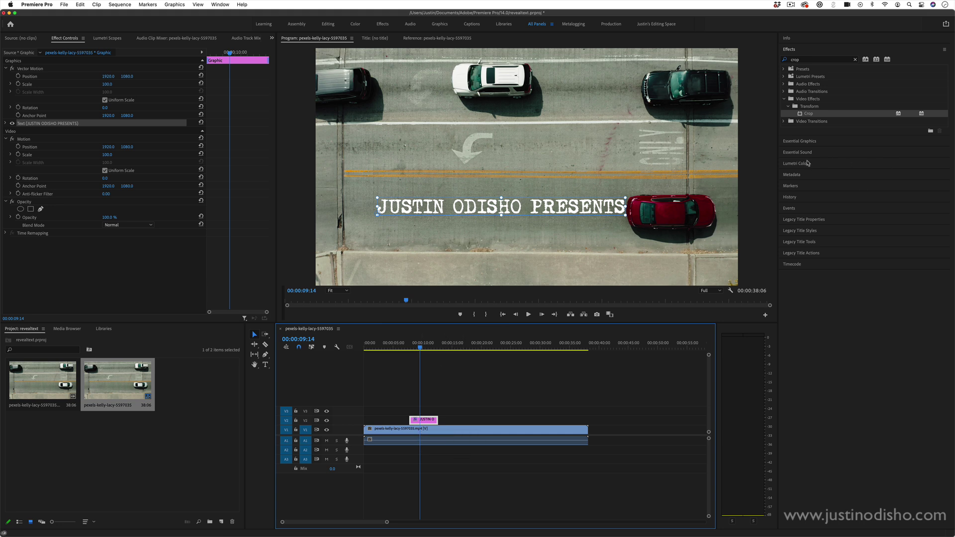
{"action": "left_click", "coordinate": [804, 142]}
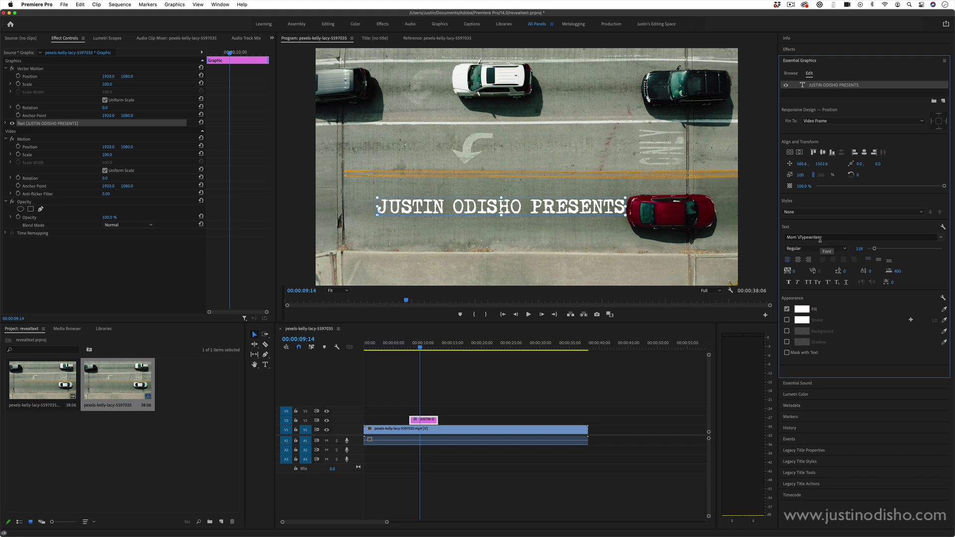
Return to the title clip's first frame at 00:00:07:18 and start a free-draw opacity mask on the clip.
{"action": "key", "text": "Down"}
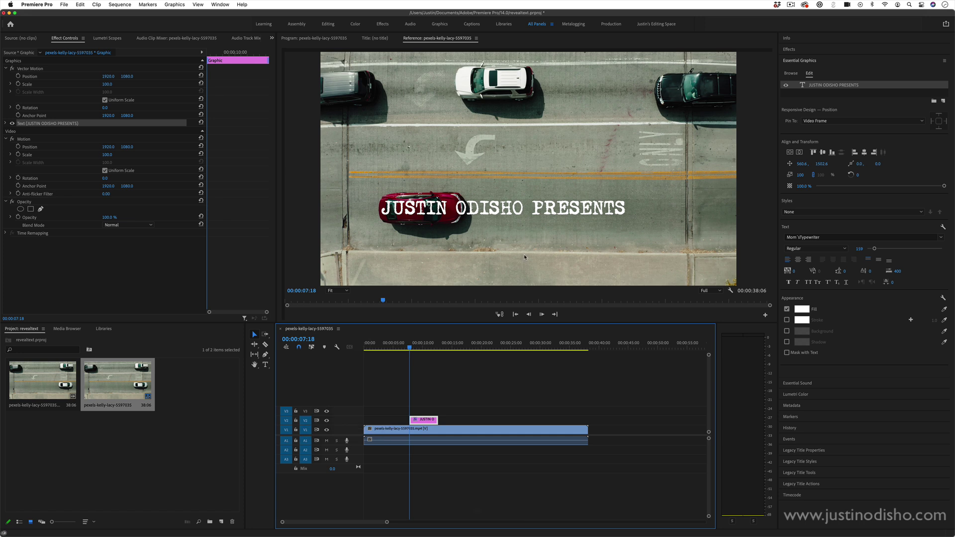
{"action": "key", "text": "Right"}
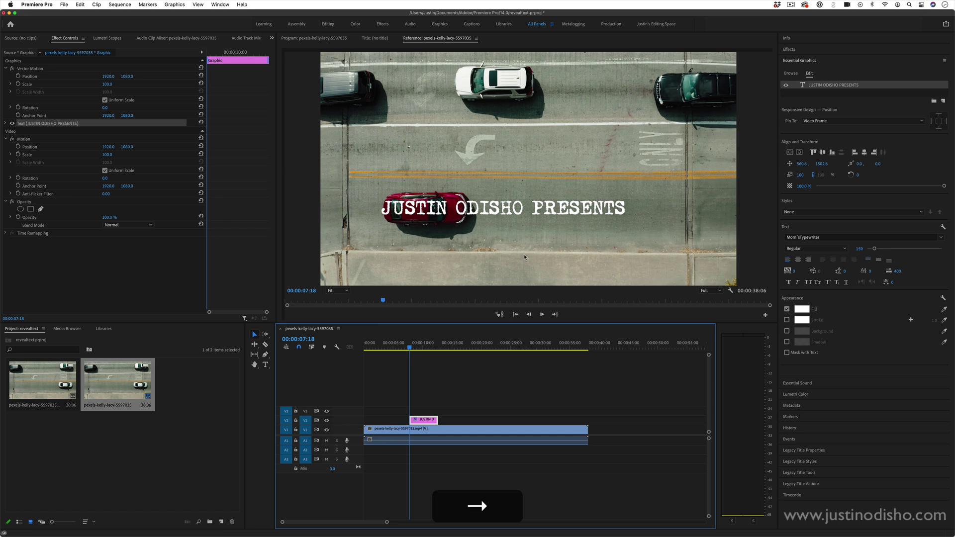
{"action": "key", "text": "Left"}
{"action": "key", "text": "Left"}
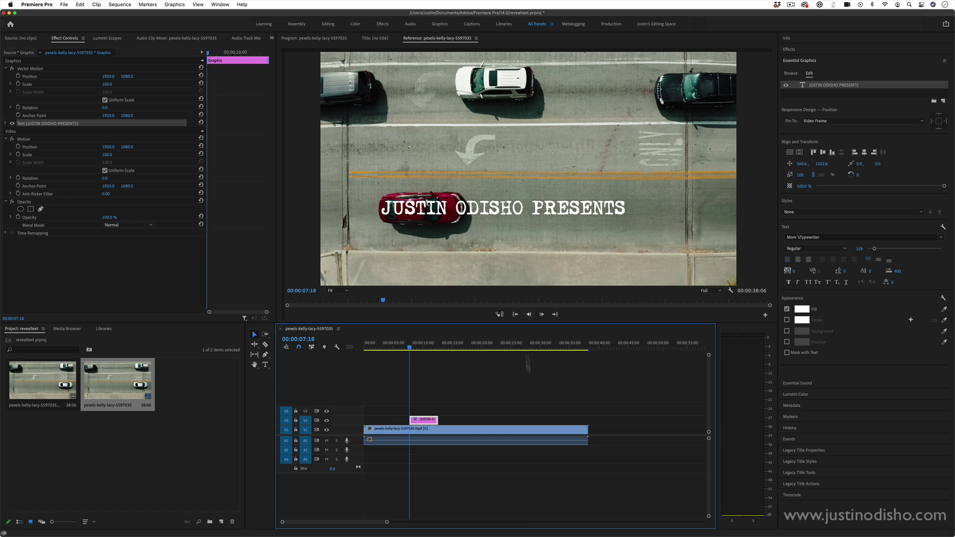
{"action": "left_click", "coordinate": [430, 419]}
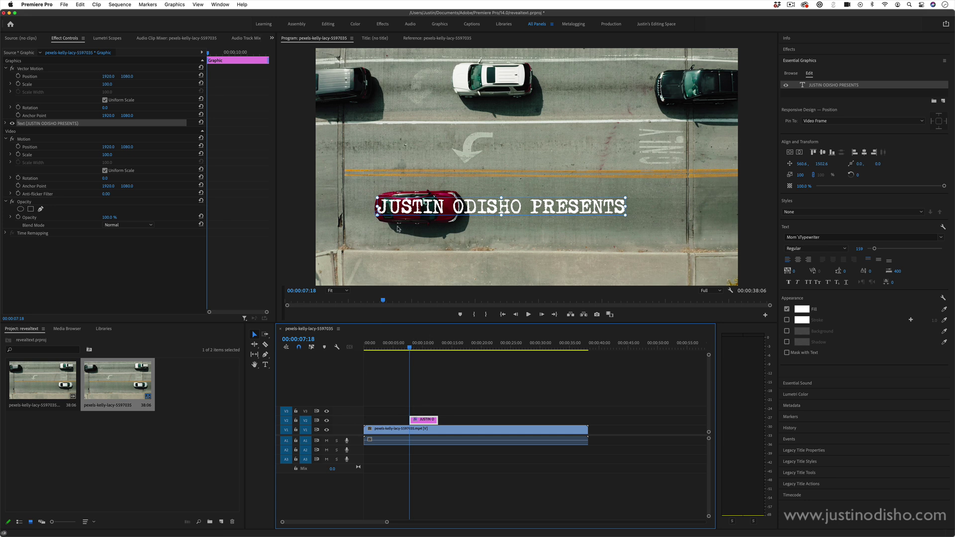
{"action": "left_click", "coordinate": [28, 203]}
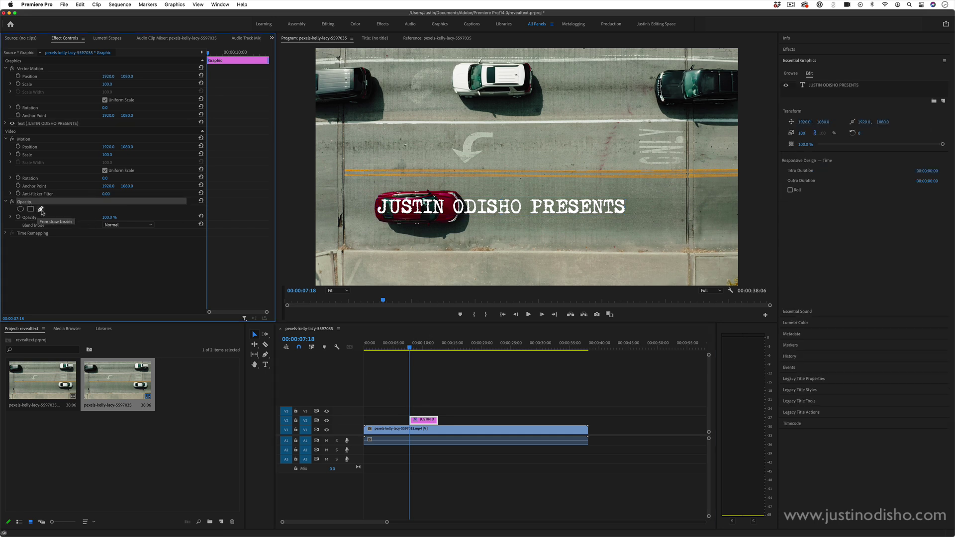
{"action": "left_click", "coordinate": [41, 209]}
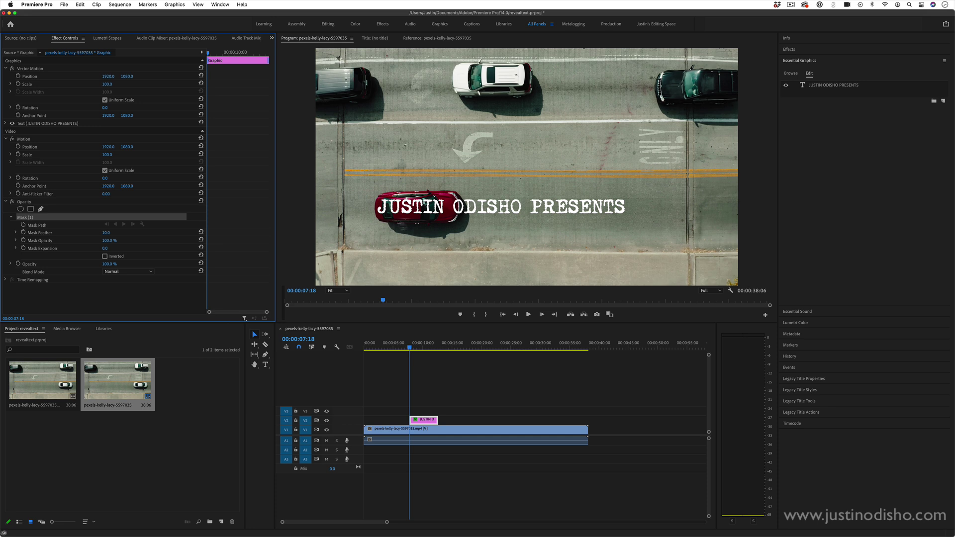
Place the first mask points down the rear edge of the red car.
{"action": "left_click", "coordinate": [381, 197]}
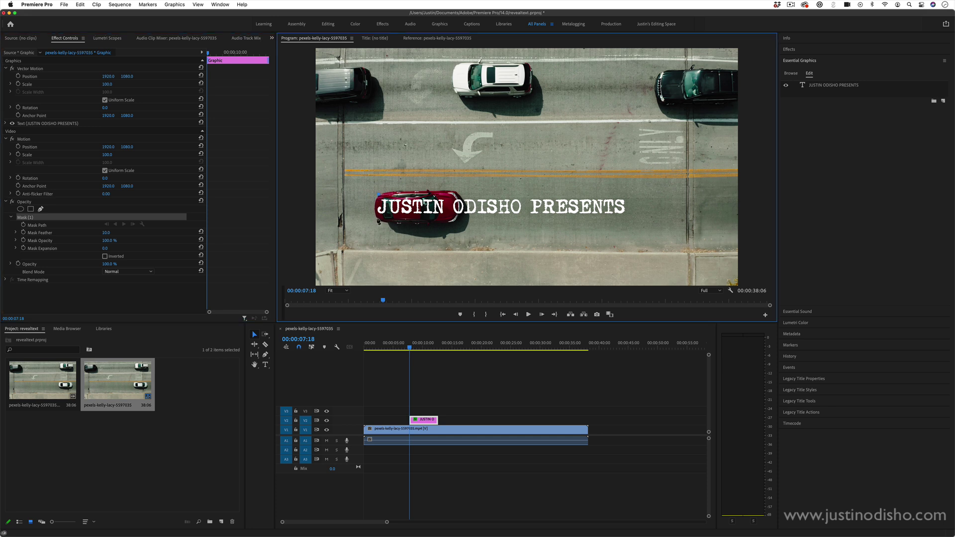
{"action": "left_click", "coordinate": [376, 218]}
{"action": "left_click_drag", "start_coordinate": [378, 230], "coordinate": [382, 234]}
{"action": "key", "text": "alt"}
{"action": "key", "text": "super"}
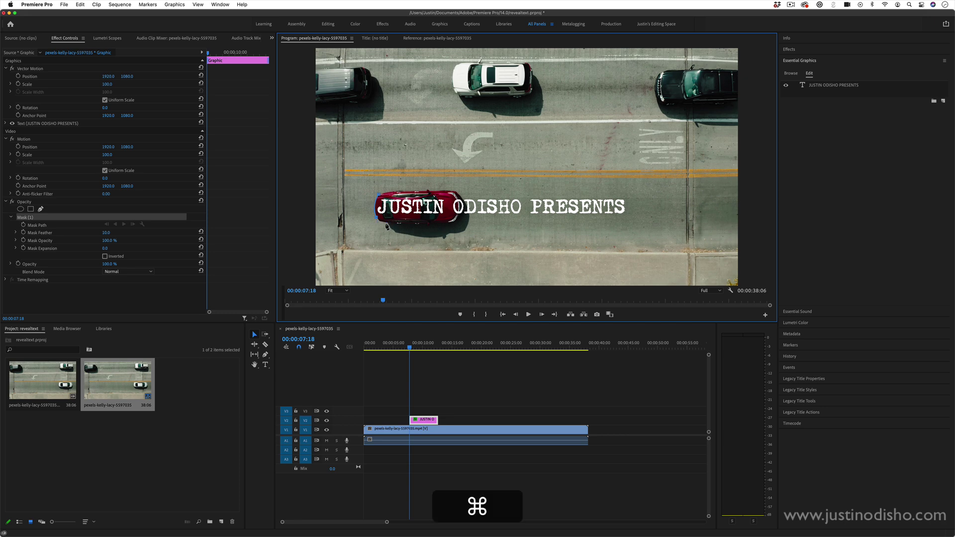
Continue tracing the mask at 150% view around the car's lower rear corner and along its lower side.
{"action": "left_click", "coordinate": [338, 290]}
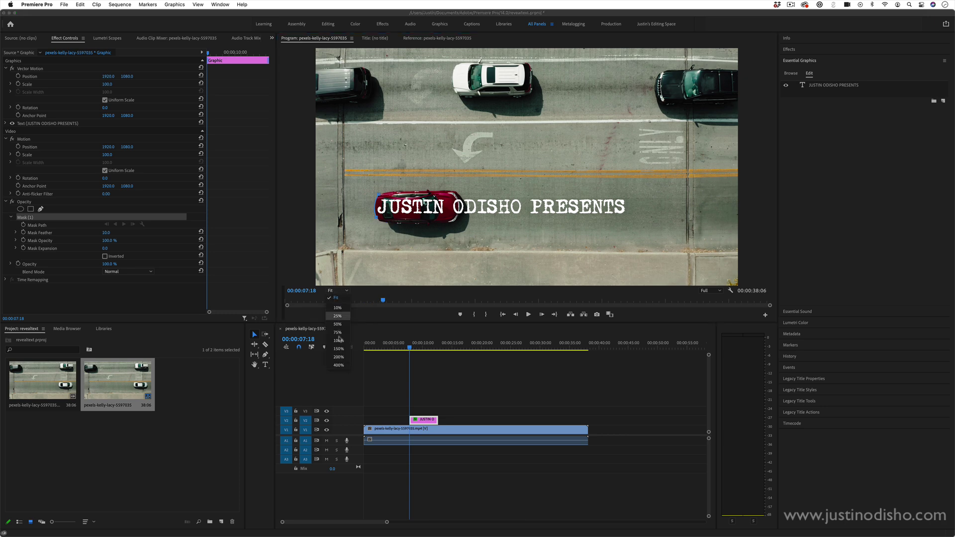
{"action": "left_click", "coordinate": [338, 349]}
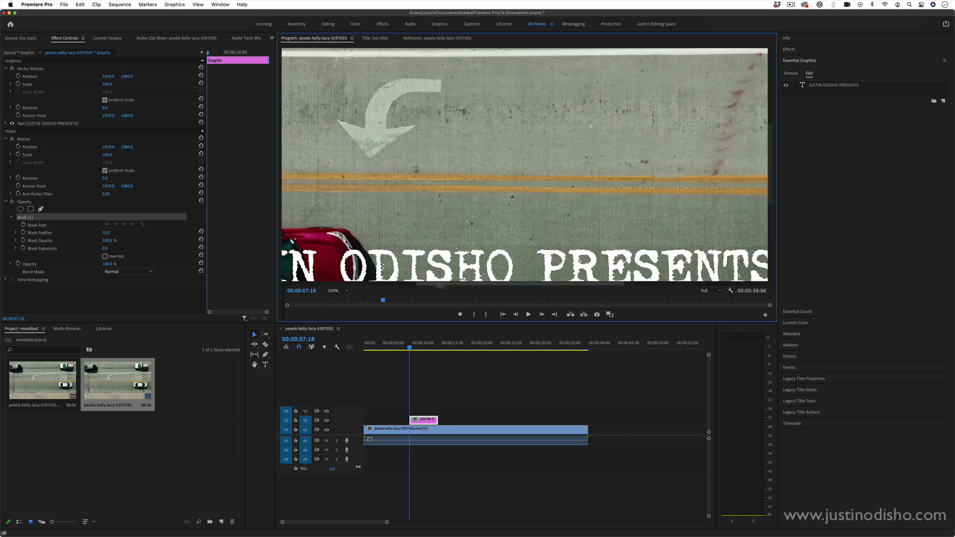
{"action": "left_click_drag", "start_coordinate": [456, 282], "coordinate": [362, 282]}
{"action": "left_click_drag", "start_coordinate": [771, 149], "coordinate": [770, 189]}
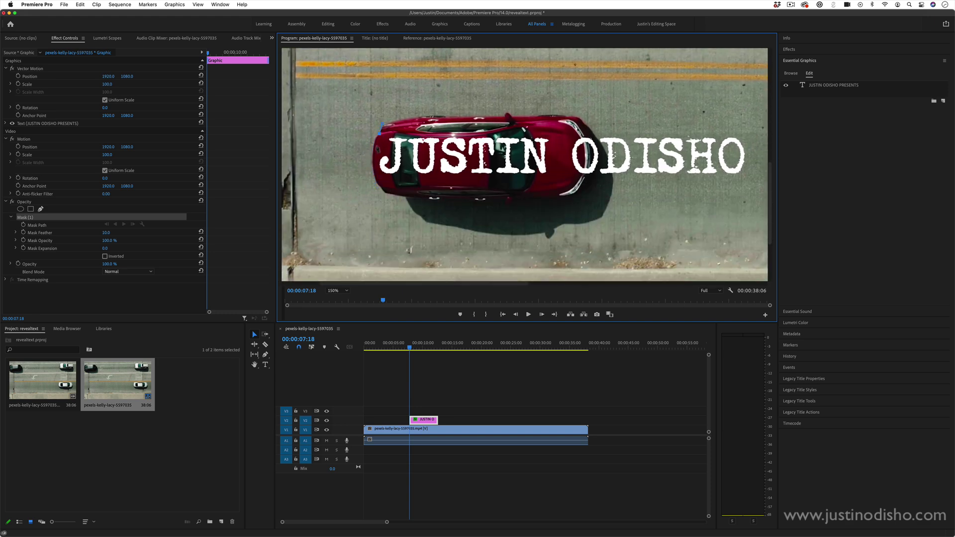
{"action": "left_click_drag", "start_coordinate": [376, 185], "coordinate": [388, 219]}
{"action": "key", "text": "shift"}
{"action": "key", "text": "alt"}
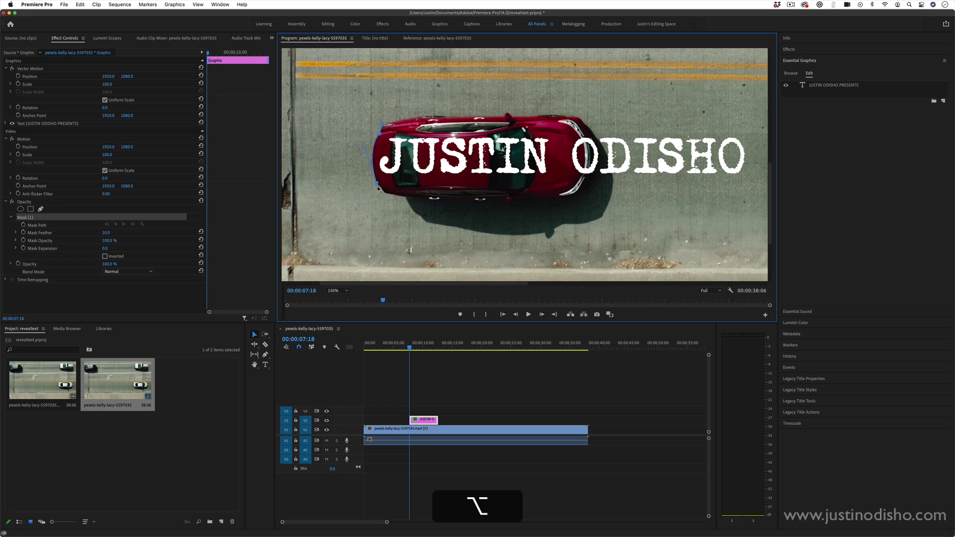
{"action": "left_click", "coordinate": [383, 193]}
{"action": "left_click", "coordinate": [402, 197]}
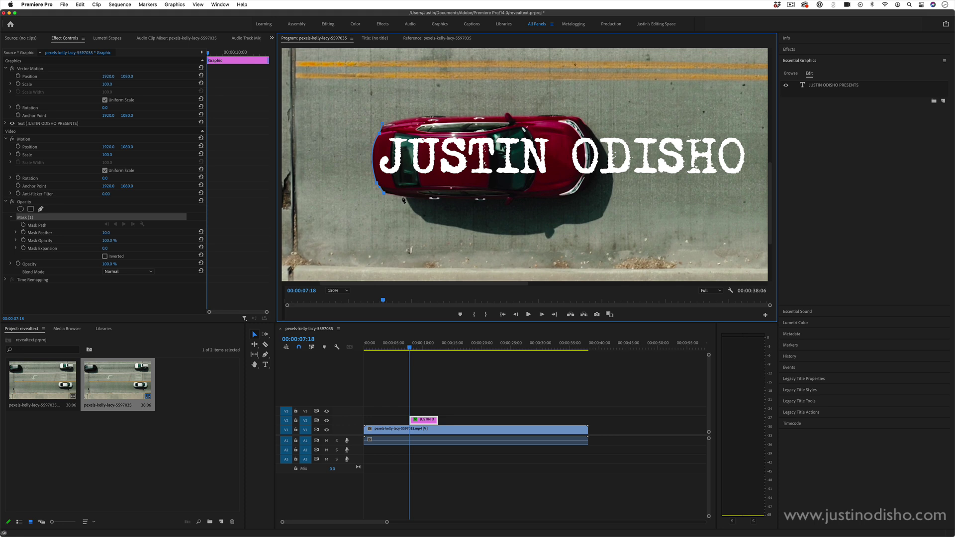
{"action": "left_click", "coordinate": [456, 200]}
At Fit view, extend the mask along the car's lower side past the frame's right edge, then back above the title to the car's roof side.
{"action": "left_click", "coordinate": [340, 291]}
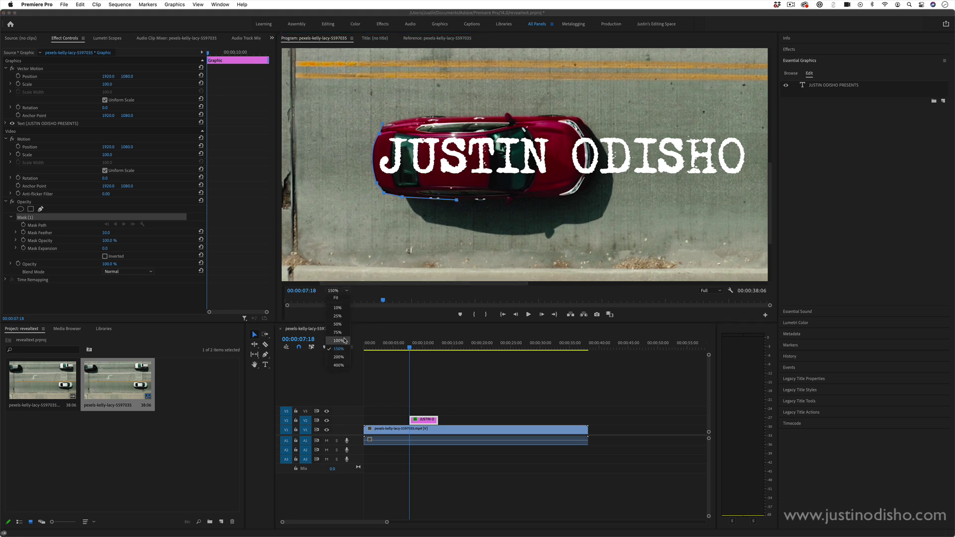
{"action": "left_click", "coordinate": [345, 340]}
{"action": "left_click", "coordinate": [341, 291]}
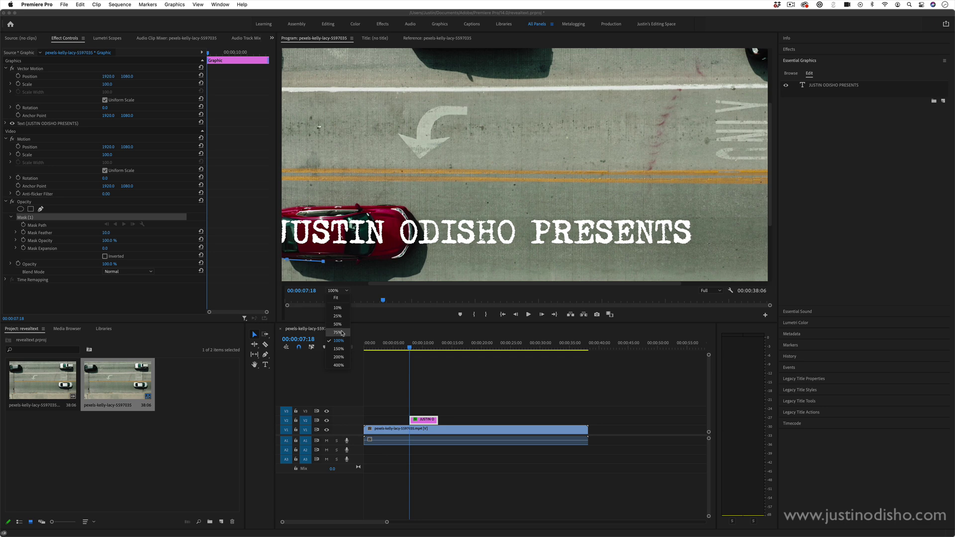
{"action": "left_click", "coordinate": [343, 333]}
{"action": "left_click", "coordinate": [341, 292]}
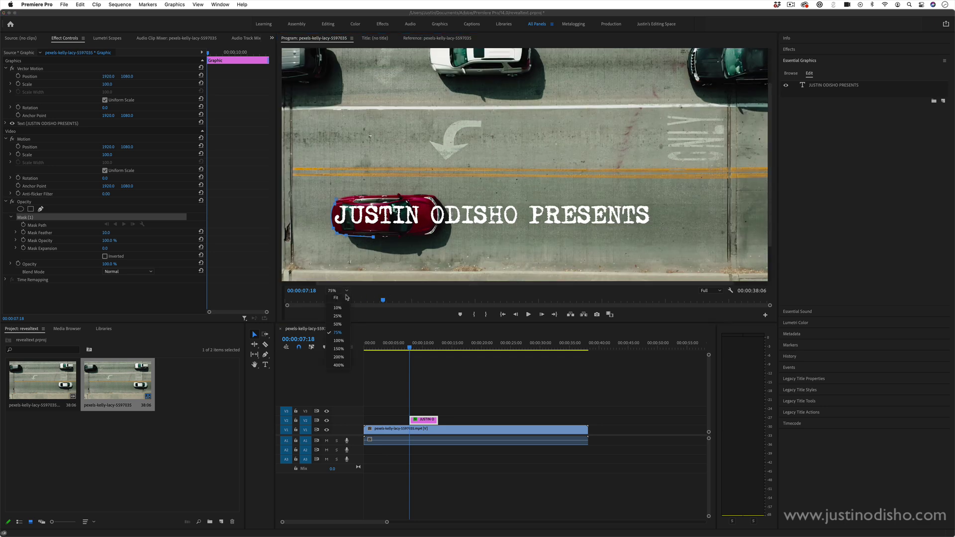
{"action": "left_click", "coordinate": [333, 298]}
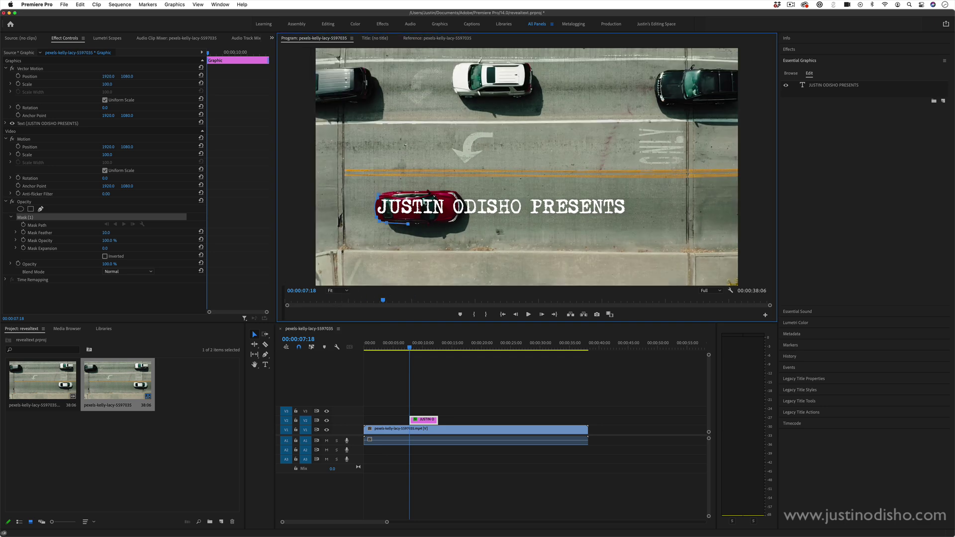
{"action": "left_click", "coordinate": [758, 222]}
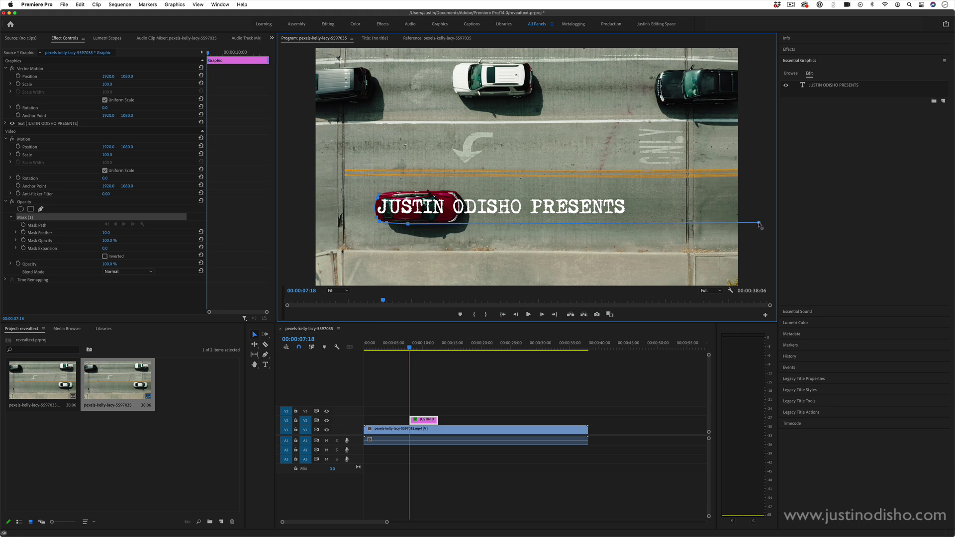
{"action": "left_click", "coordinate": [755, 181]}
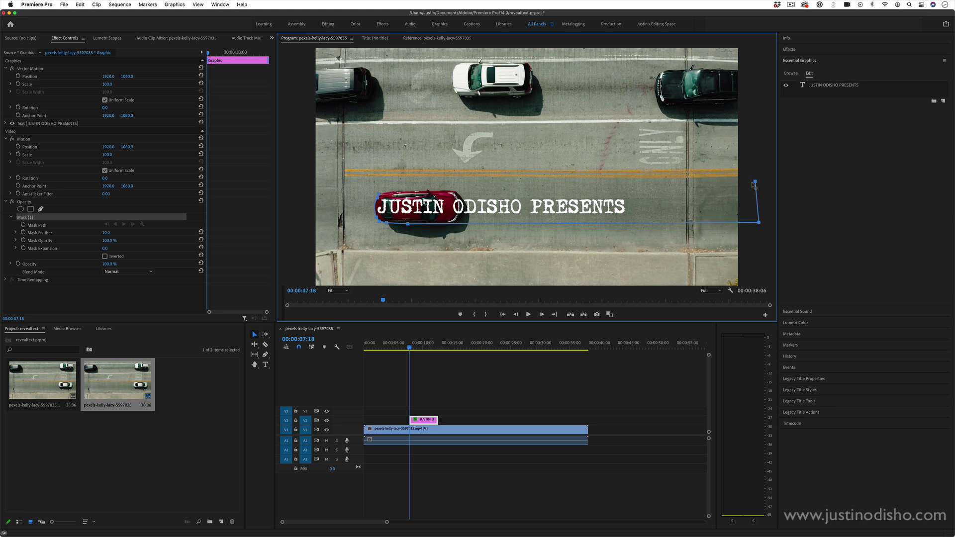
{"action": "left_click", "coordinate": [426, 190]}
Invert the title's opacity mask and turn on Mask Path keyframing at 00:00:07:18.
{"action": "left_click", "coordinate": [105, 256]}
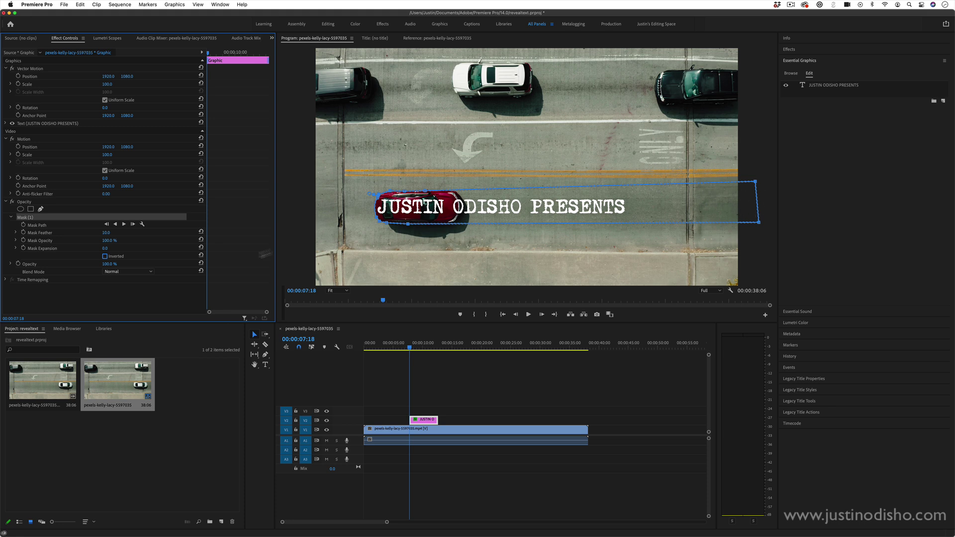
{"action": "left_click", "coordinate": [105, 256]}
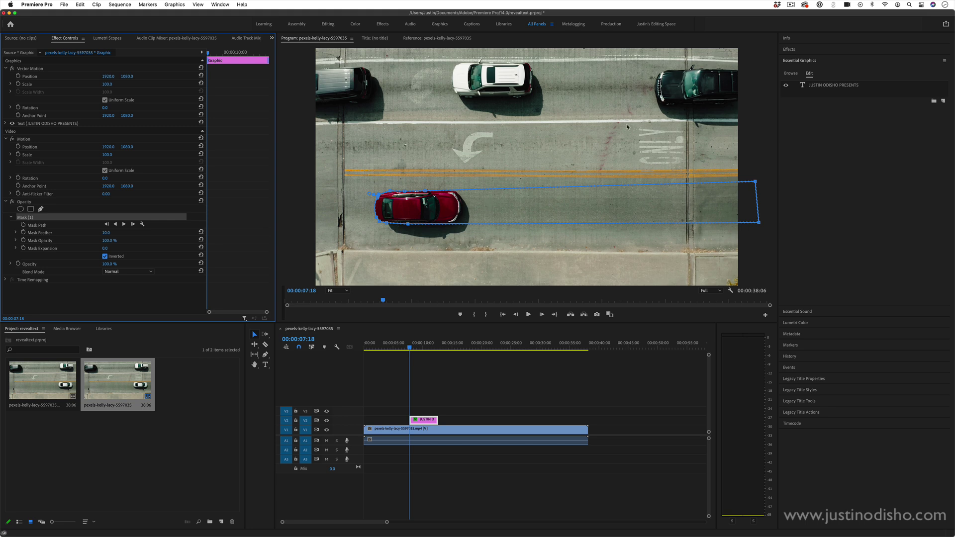
{"action": "left_click", "coordinate": [23, 225]}
Set the mask feather to 5.0 and the mask expansion to 0.
{"action": "mouse_move", "coordinate": [106, 232]}
{"action": "left_mouse_down"}
{"action": "mouse_move", "coordinate": [131, 233]}
{"action": "mouse_move", "coordinate": [90, 232]}
{"action": "left_mouse_up"}
{"action": "mouse_move", "coordinate": [105, 248]}
{"action": "left_mouse_down"}
{"action": "mouse_move", "coordinate": [127, 248]}
{"action": "mouse_move", "coordinate": [35, 248]}
{"action": "mouse_move", "coordinate": [101, 248]}
{"action": "left_mouse_up"}
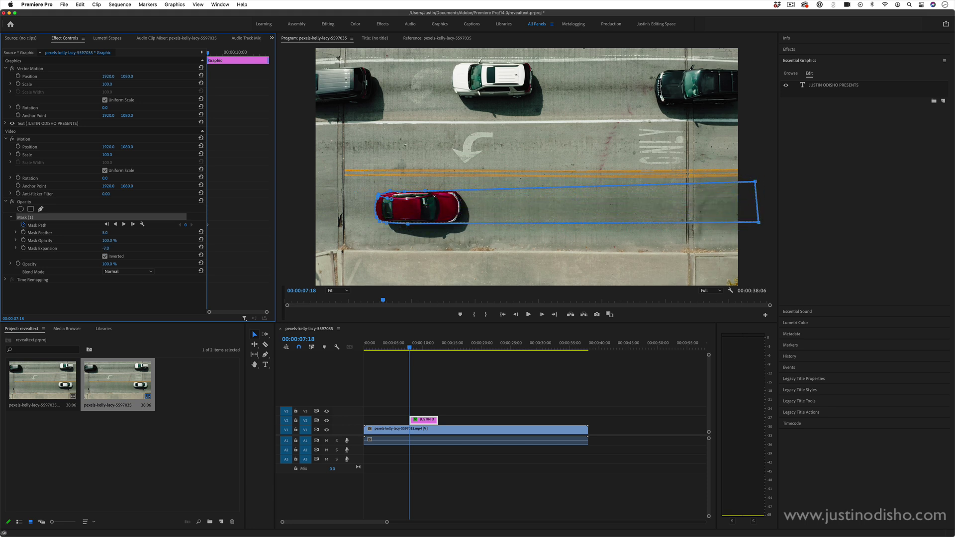
{"action": "left_click", "coordinate": [108, 248]}
{"action": "type", "text": "0"}
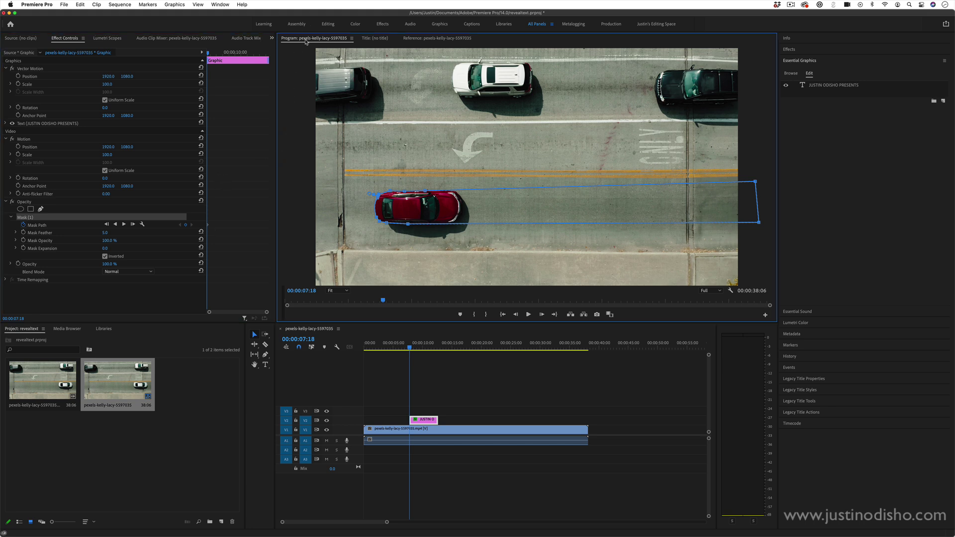
Advance to 00:00:07:23 and shift the whole mask so its rear edge follows the back of the red car.
{"action": "left_click", "coordinate": [29, 218]}
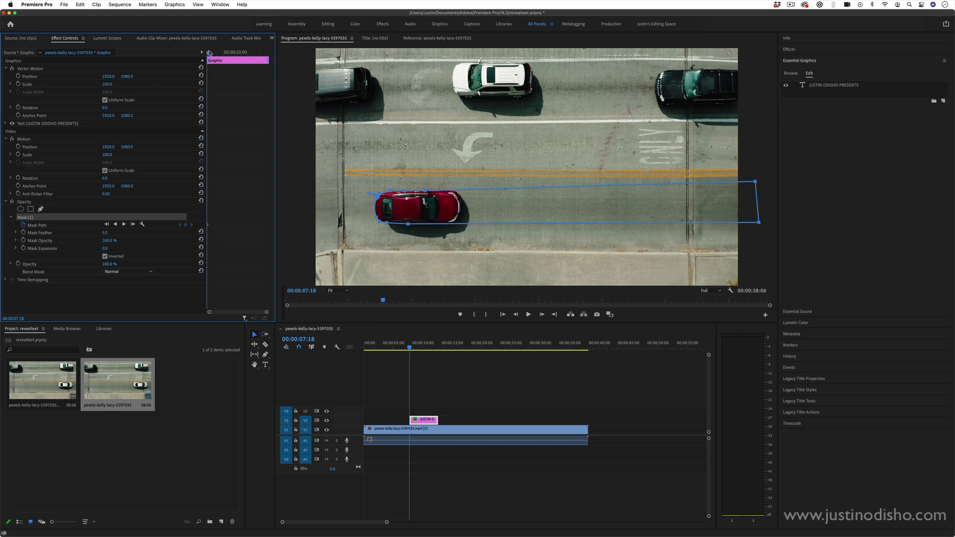
{"action": "key", "text": "Right"}
{"action": "key", "text": "Right"}
{"action": "key", "text": "Right"}
{"action": "key", "text": "Right"}
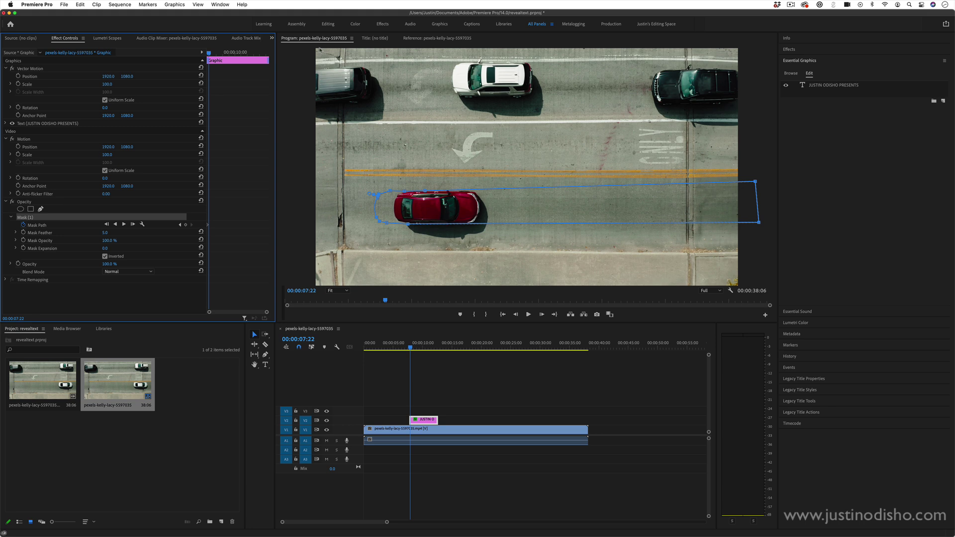
{"action": "key", "text": "Right"}
{"action": "key", "text": "Right"}
{"action": "key", "text": "Left"}
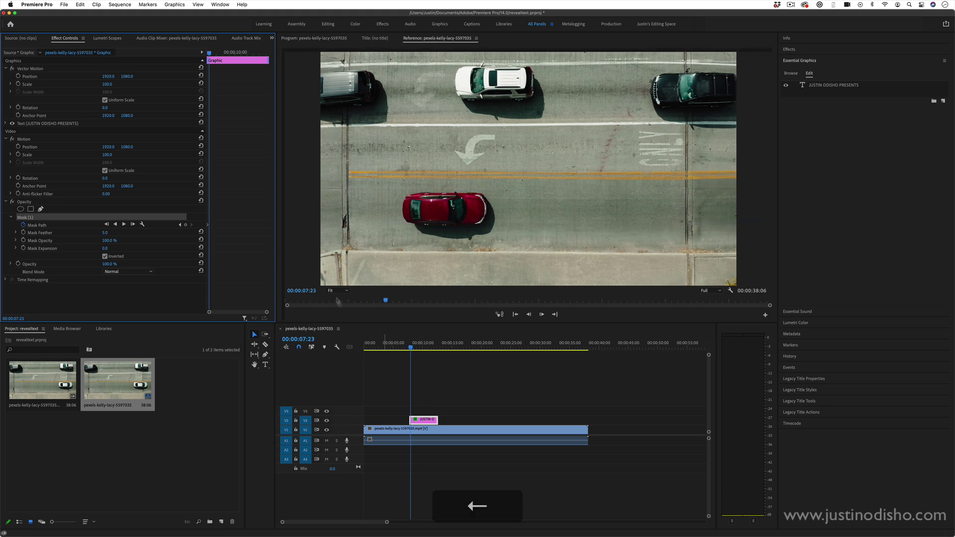
{"action": "left_click", "coordinate": [330, 39]}
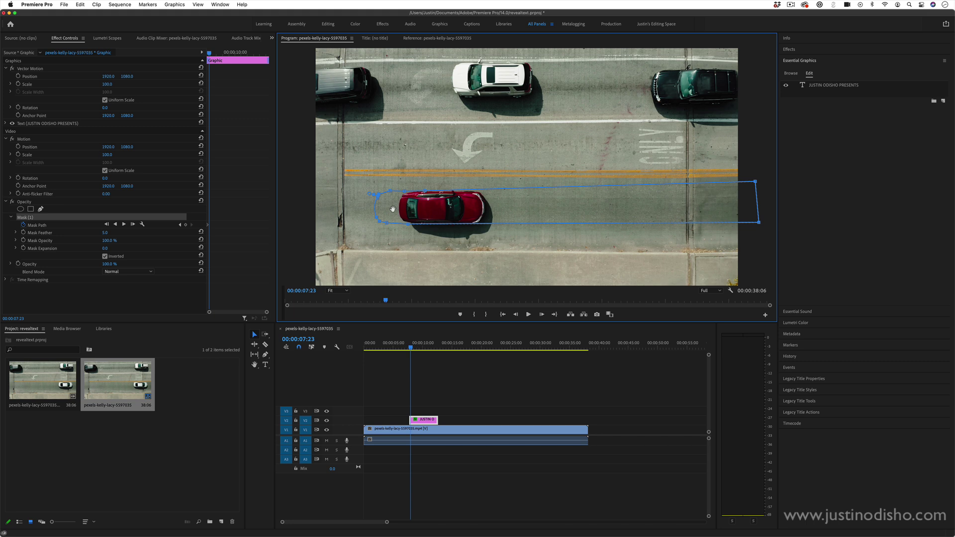
{"action": "left_click_drag", "start_coordinate": [395, 208], "coordinate": [418, 208]}
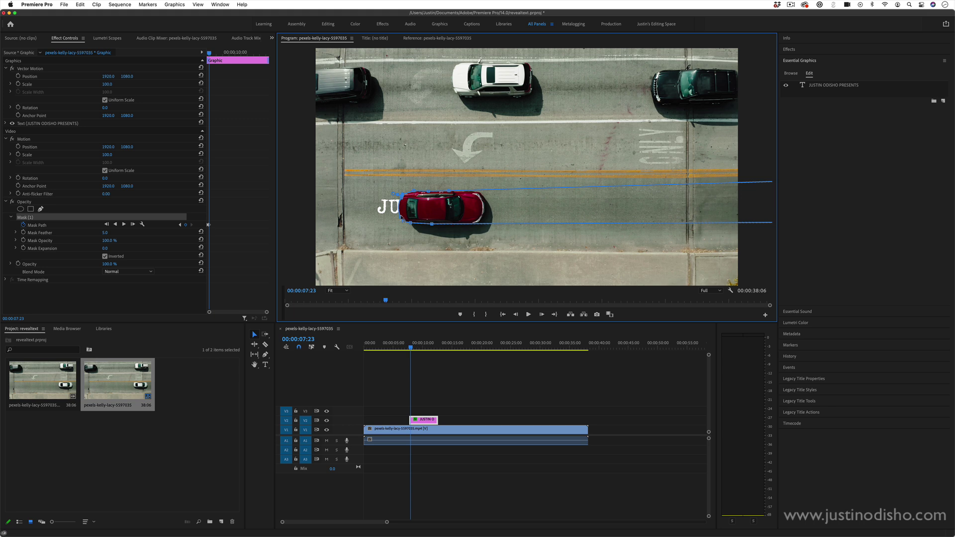
Shift the mask to the red car's rear edge at 00:00:08:03 and again at 00:00:08:05.
{"action": "left_click_drag", "start_coordinate": [210, 53], "coordinate": [211, 55]}
{"action": "left_click", "coordinate": [307, 37]}
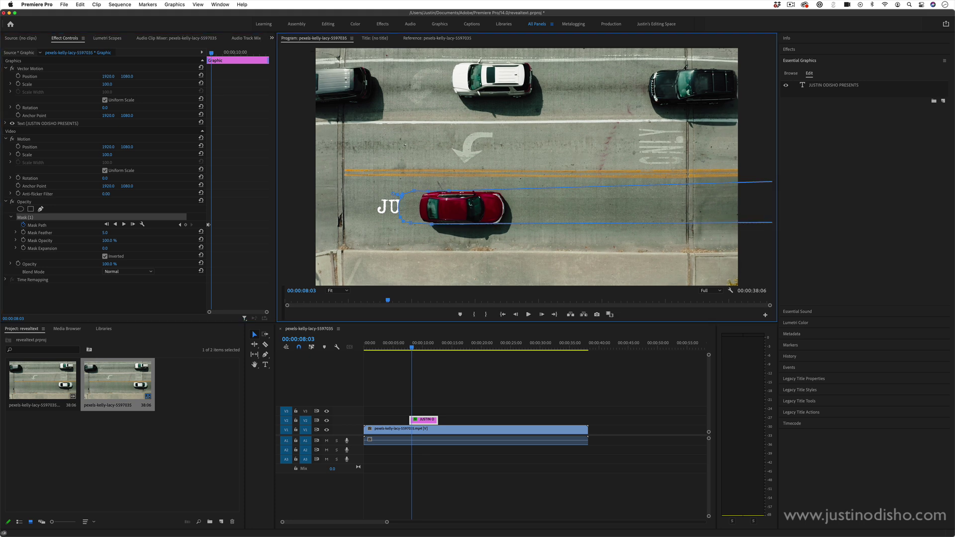
{"action": "left_click_drag", "start_coordinate": [432, 206], "coordinate": [447, 206]}
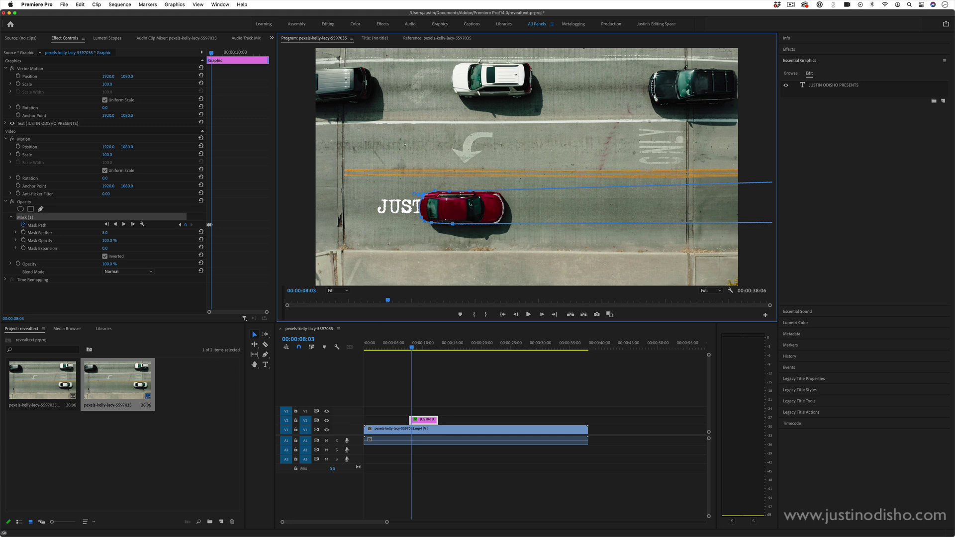
{"action": "key", "text": "Right"}
{"action": "key", "text": "Right"}
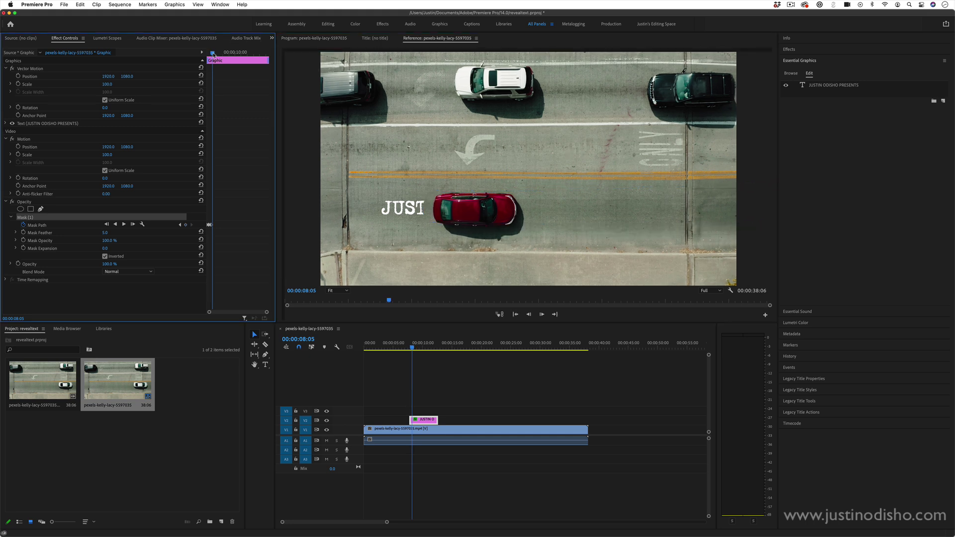
{"action": "left_click_drag", "start_coordinate": [463, 205], "coordinate": [476, 204]}
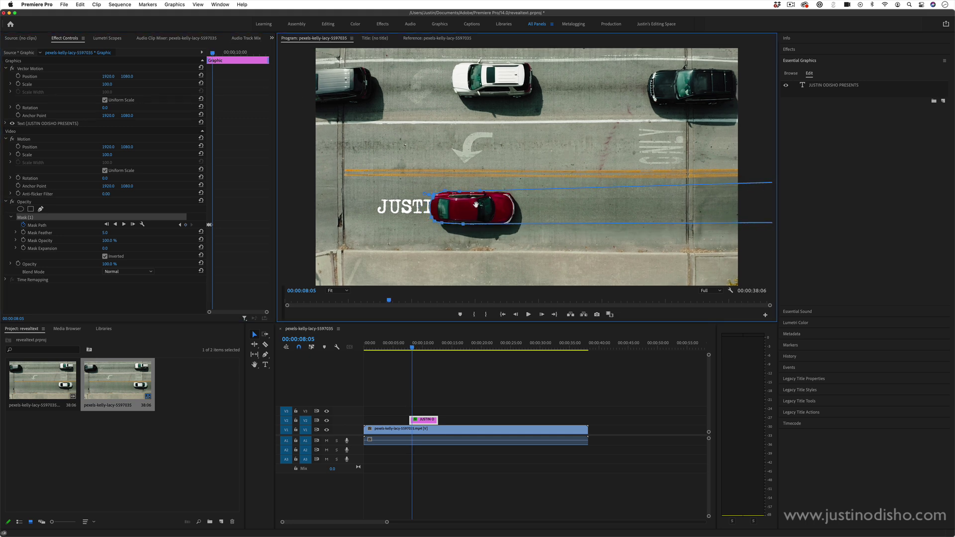
Realign the mask with the back of the red car at 00:00:08:08 and 00:00:08:16.
{"action": "left_click_drag", "start_coordinate": [214, 53], "coordinate": [216, 54]}
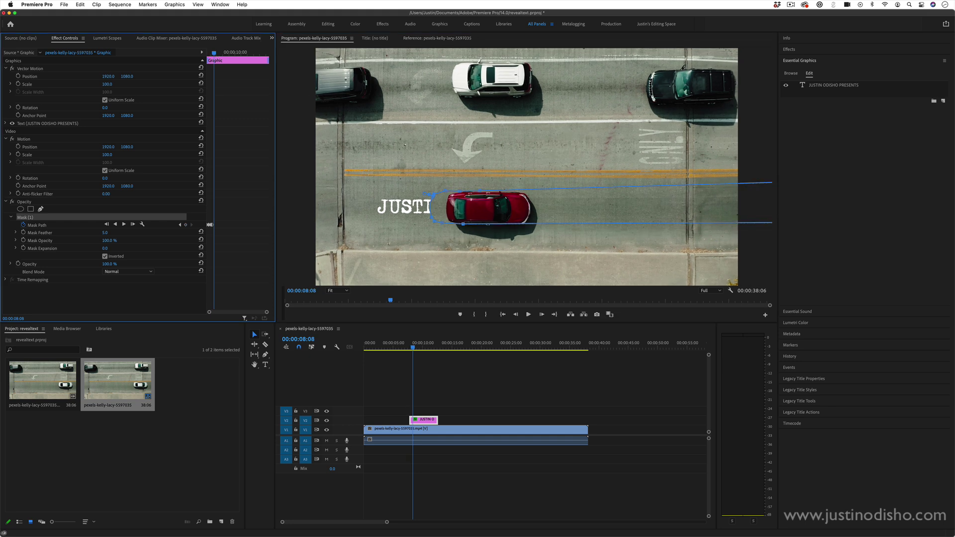
{"action": "left_click_drag", "start_coordinate": [460, 208], "coordinate": [471, 209]}
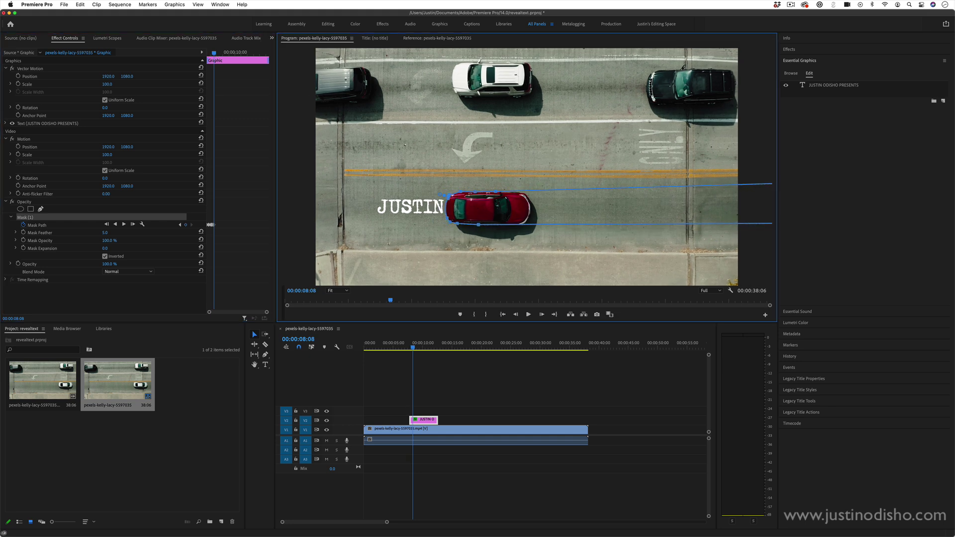
{"action": "left_click_drag", "start_coordinate": [216, 53], "coordinate": [218, 54]}
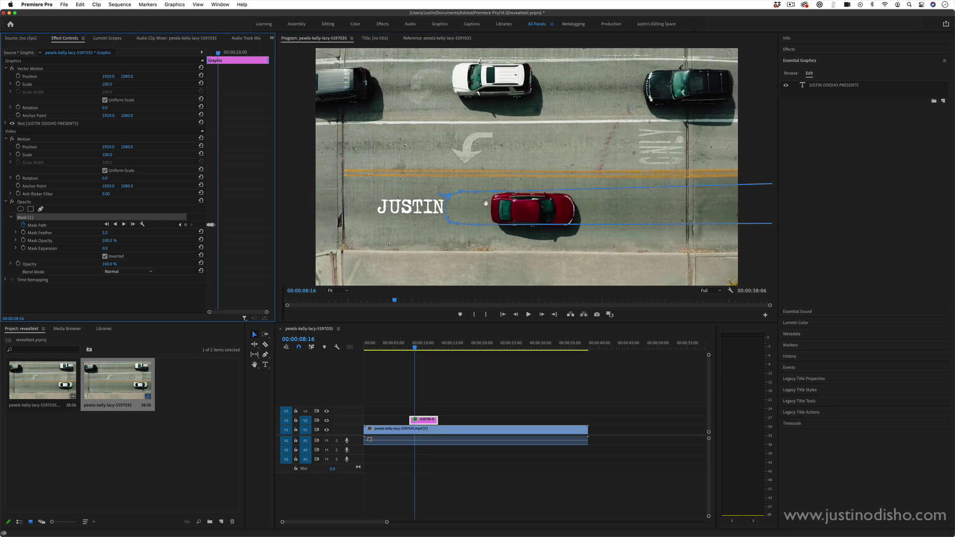
{"action": "left_click_drag", "start_coordinate": [483, 204], "coordinate": [524, 208]}
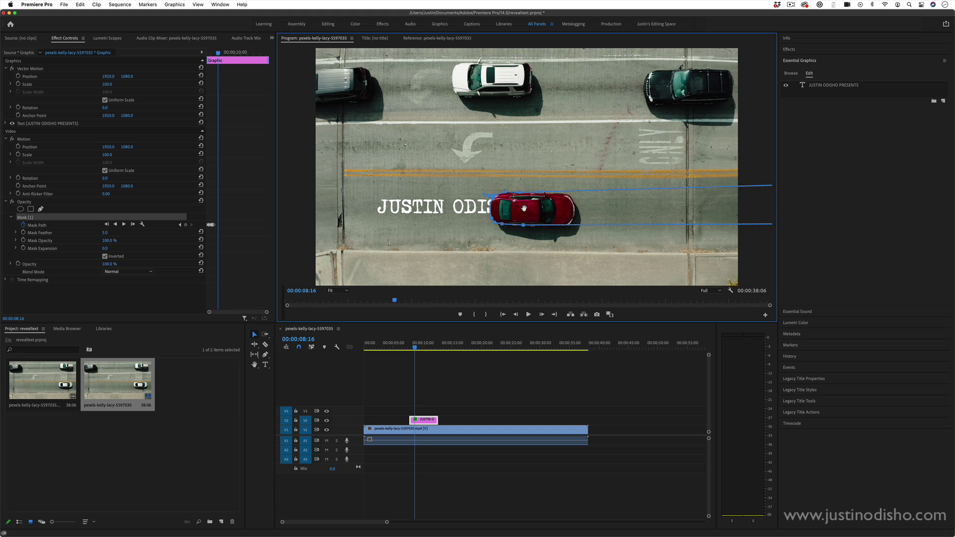
Keyframe the mask against the car's rear edge at 00:00:08:18 and 00:00:08:21.
{"action": "key", "text": "Right"}
{"action": "key", "text": "Right"}
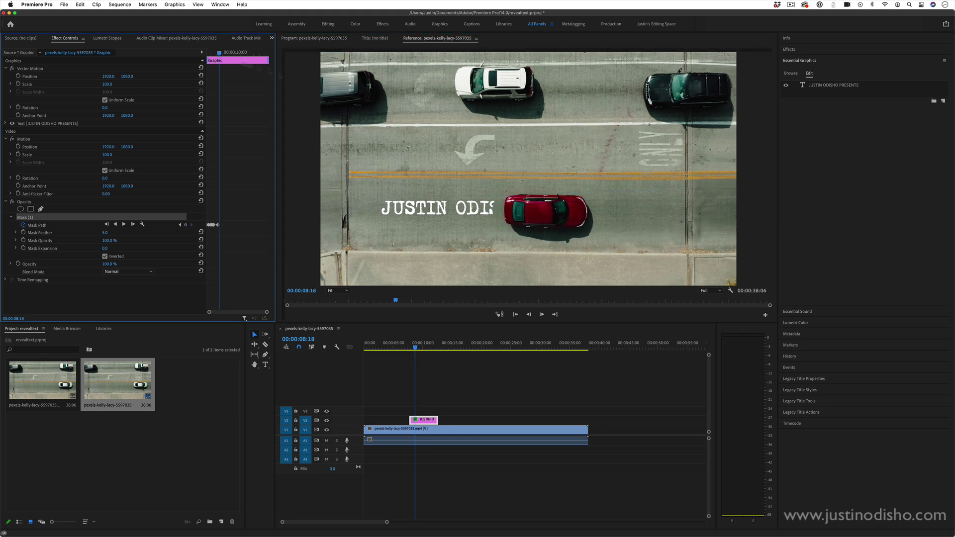
{"action": "left_click_drag", "start_coordinate": [524, 210], "coordinate": [535, 210]}
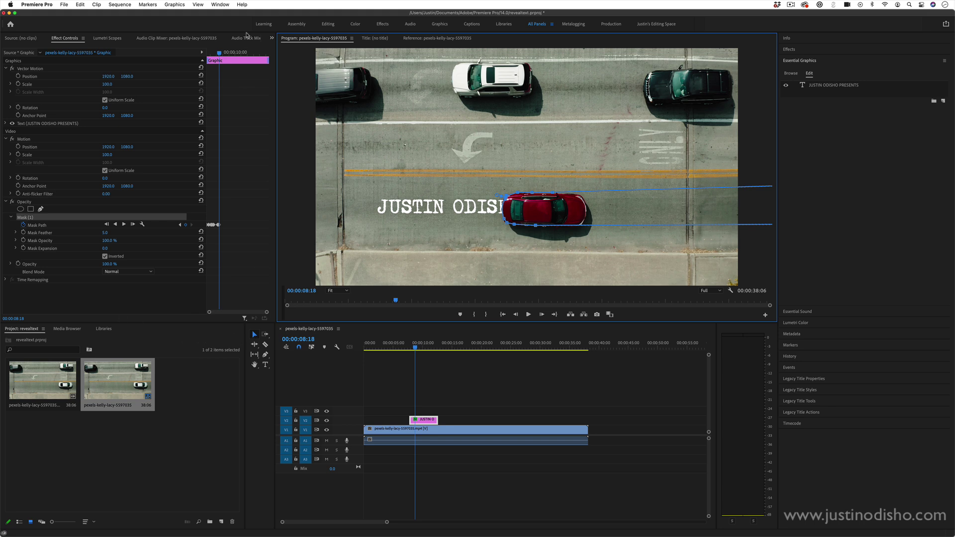
{"action": "key", "text": "Right"}
{"action": "key", "text": "Right"}
{"action": "key", "text": "Right"}
{"action": "left_click_drag", "start_coordinate": [524, 212], "coordinate": [540, 212]}
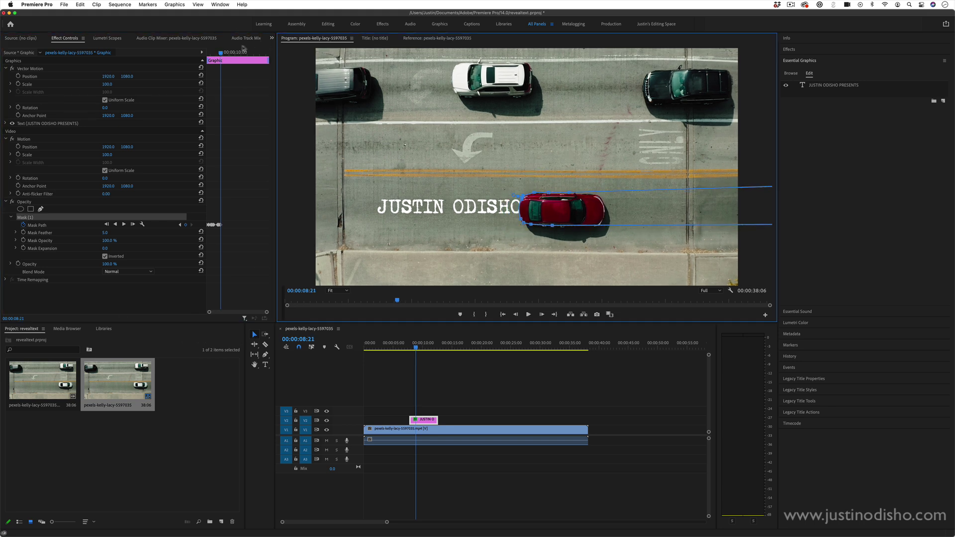
Continue matching the mask to the back of the red car from 00:00:08:23 through 00:00:09:05.
{"action": "left_click_drag", "start_coordinate": [220, 53], "coordinate": [222, 54]}
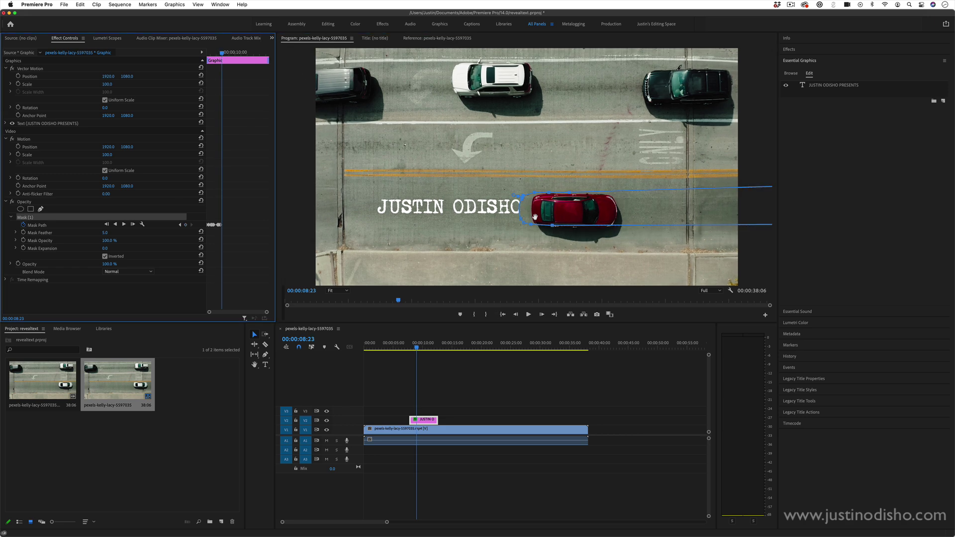
{"action": "left_click_drag", "start_coordinate": [537, 215], "coordinate": [549, 214]}
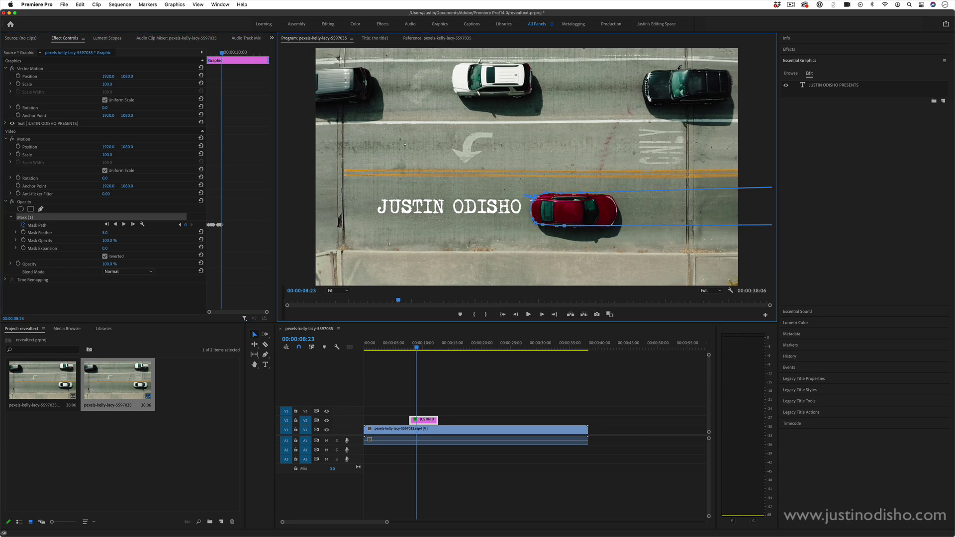
{"action": "left_click_drag", "start_coordinate": [225, 53], "coordinate": [225, 53]}
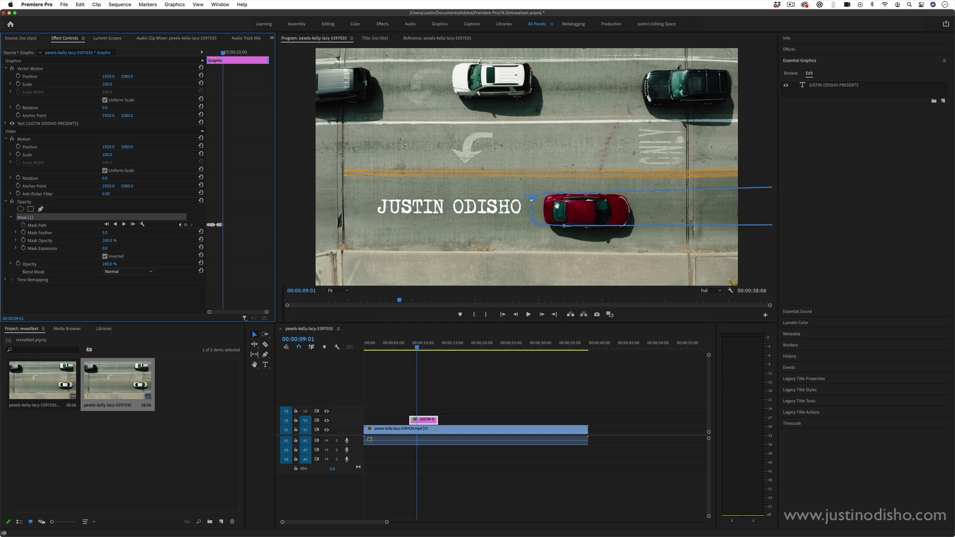
{"action": "left_click_drag", "start_coordinate": [557, 206], "coordinate": [557, 228]}
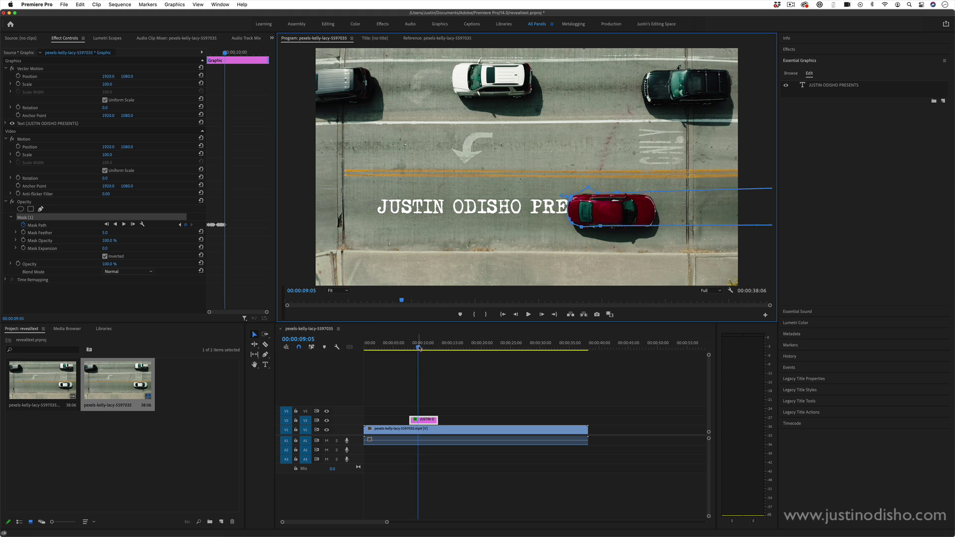
Move the mask to the red car's rear edge at 00:00:09:09 and again a few frames further on.
{"action": "left_click_drag", "start_coordinate": [419, 348], "coordinate": [419, 348]}
{"action": "left_click_drag", "start_coordinate": [597, 210], "coordinate": [609, 214]}
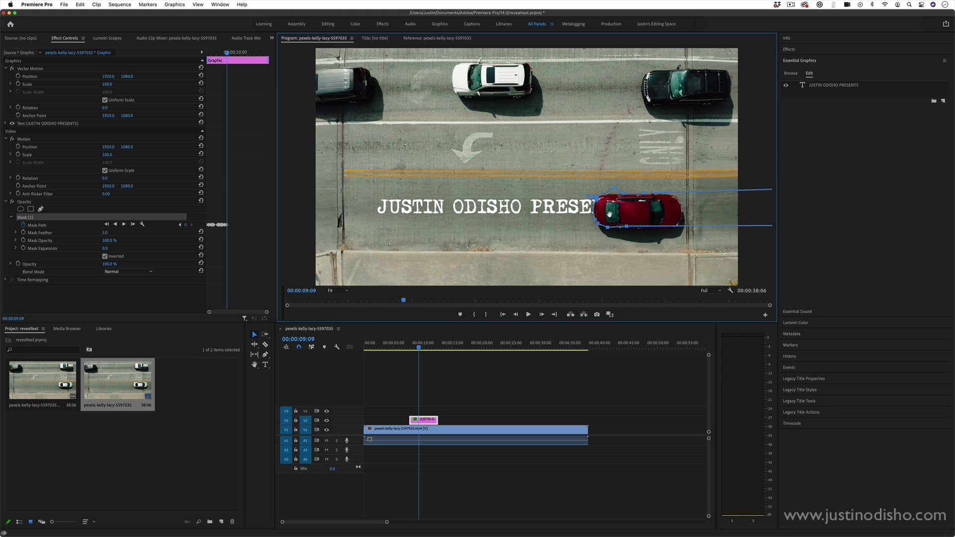
{"action": "left_click_drag", "start_coordinate": [418, 348], "coordinate": [419, 348]}
{"action": "left_click_drag", "start_coordinate": [608, 210], "coordinate": [632, 210]}
Advance to 00:00:09:14 and shift the mask to the car's rear edge so it clears the title's last letter.
{"action": "left_click", "coordinate": [420, 347]}
{"action": "key", "text": "Left"}
{"action": "key", "text": "Left"}
{"action": "key", "text": "Left"}
{"action": "key", "text": "Right"}
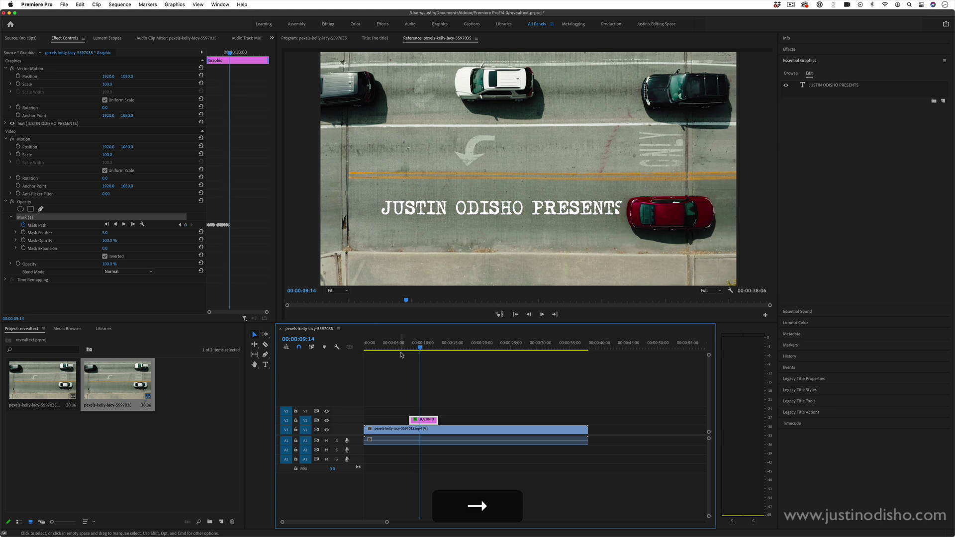
{"action": "left_click", "coordinate": [342, 39]}
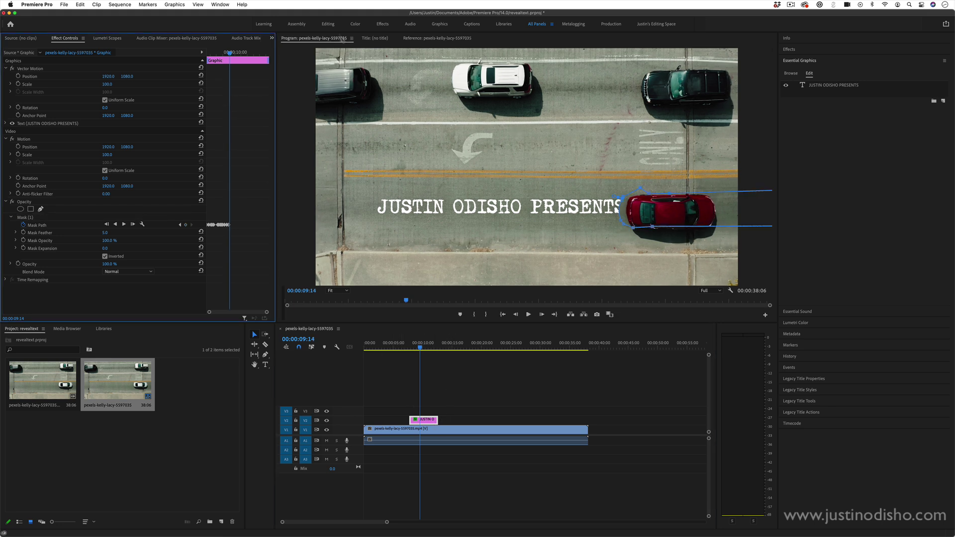
{"action": "left_click_drag", "start_coordinate": [663, 205], "coordinate": [670, 205]}
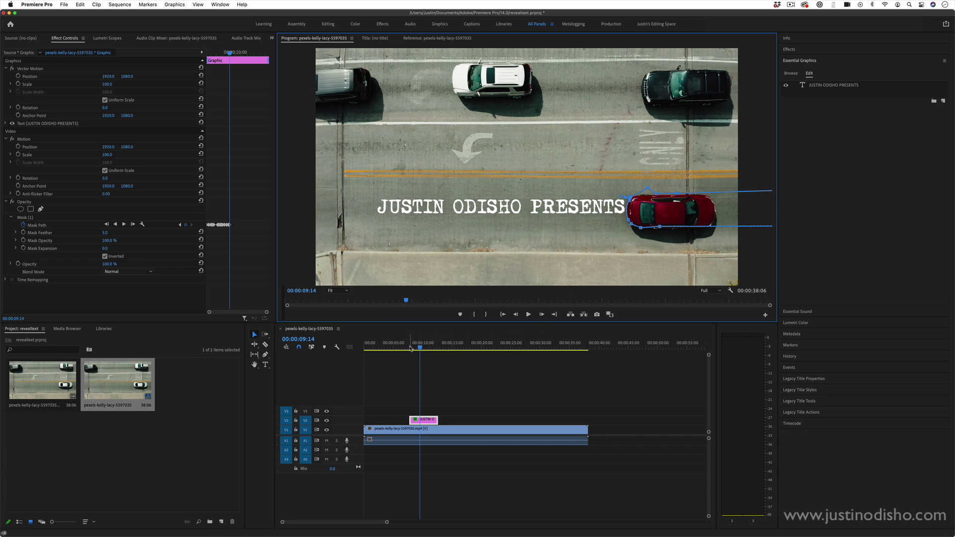
Play back the car reveal from about 00:00:06:11, then return to 00:00:08:03.
{"action": "left_click", "coordinate": [401, 347]}
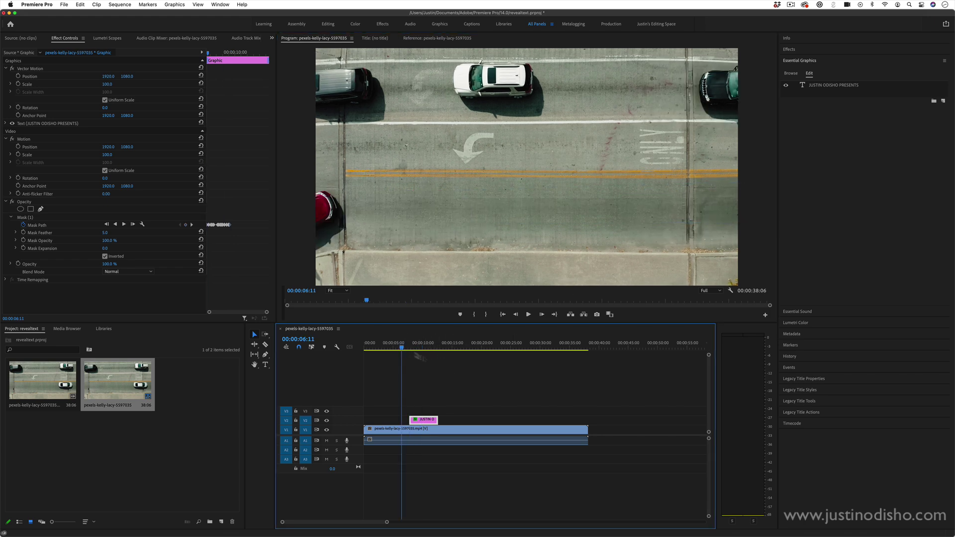
{"action": "left_click", "coordinate": [420, 357]}
{"action": "key", "text": "space"}
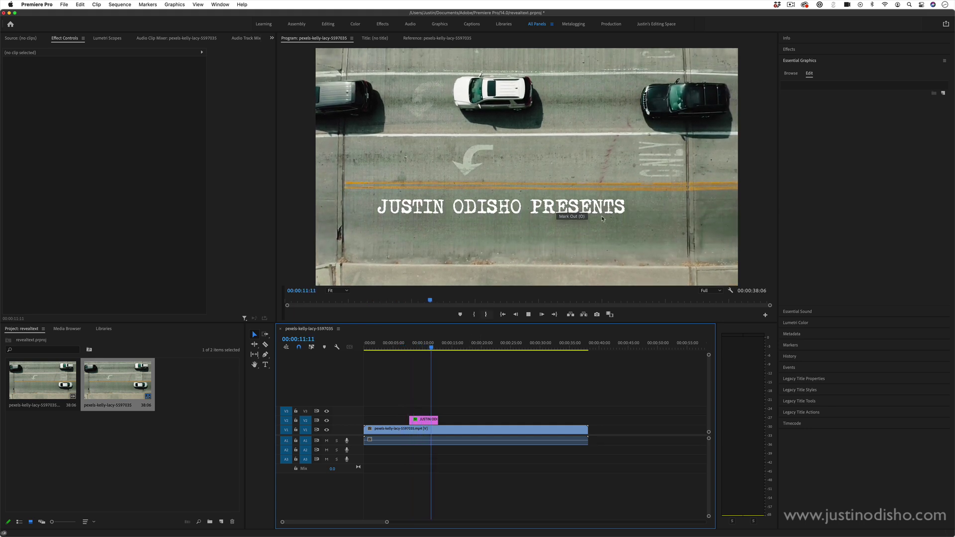
{"action": "left_click", "coordinate": [413, 347]}
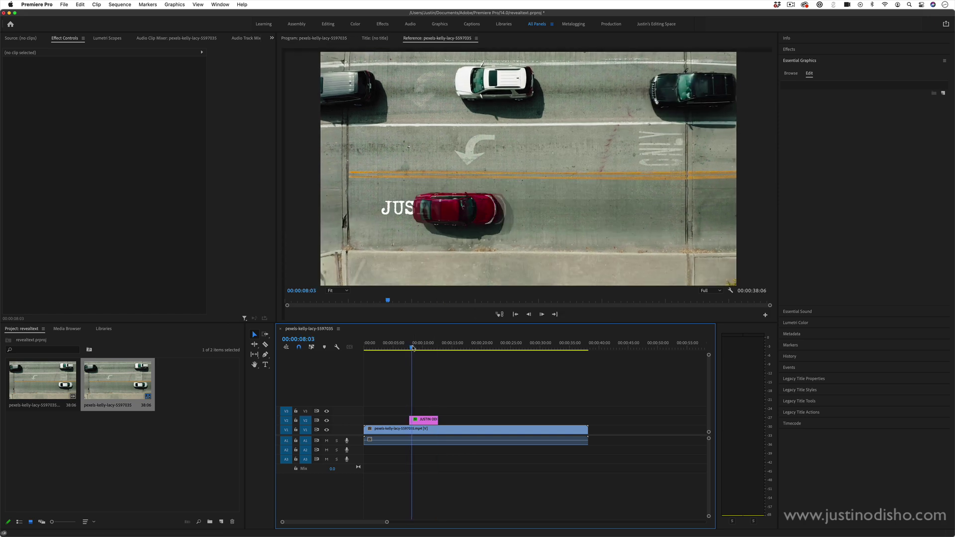
Refine the title's opacity mask at 00:00:08:11 so it sits tightly against the red car's rear edge.
{"action": "left_click", "coordinate": [424, 419]}
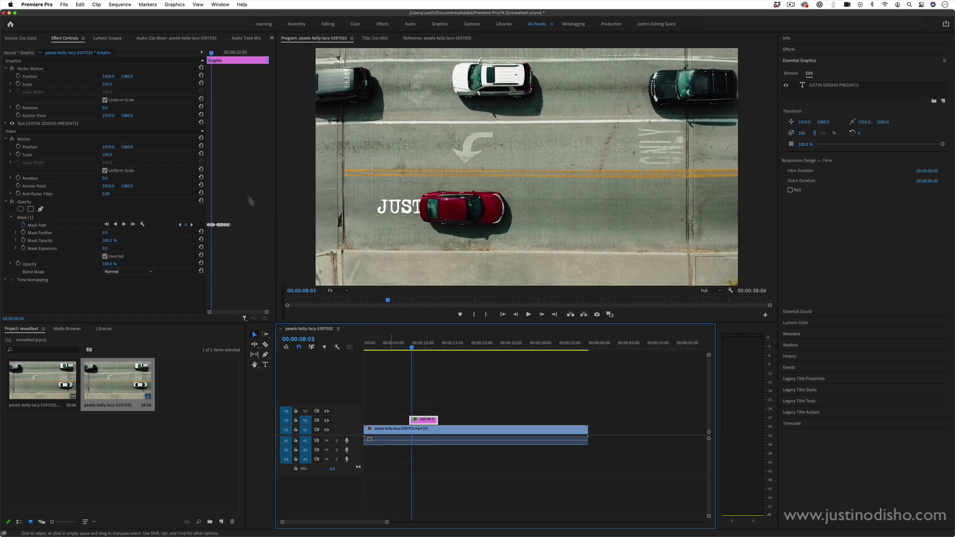
{"action": "left_click_drag", "start_coordinate": [267, 312], "coordinate": [254, 314]}
{"action": "left_click", "coordinate": [28, 219]}
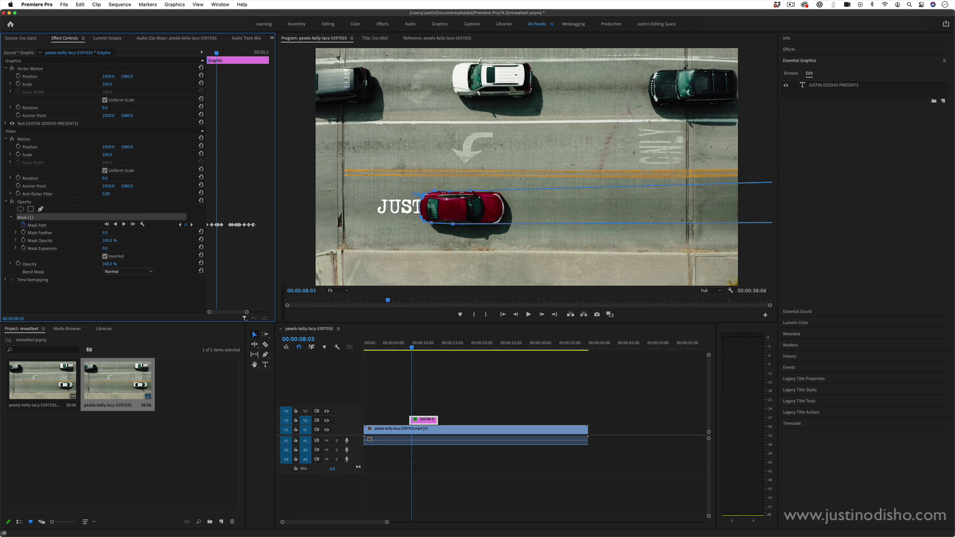
{"action": "left_click_drag", "start_coordinate": [220, 55], "coordinate": [227, 55]}
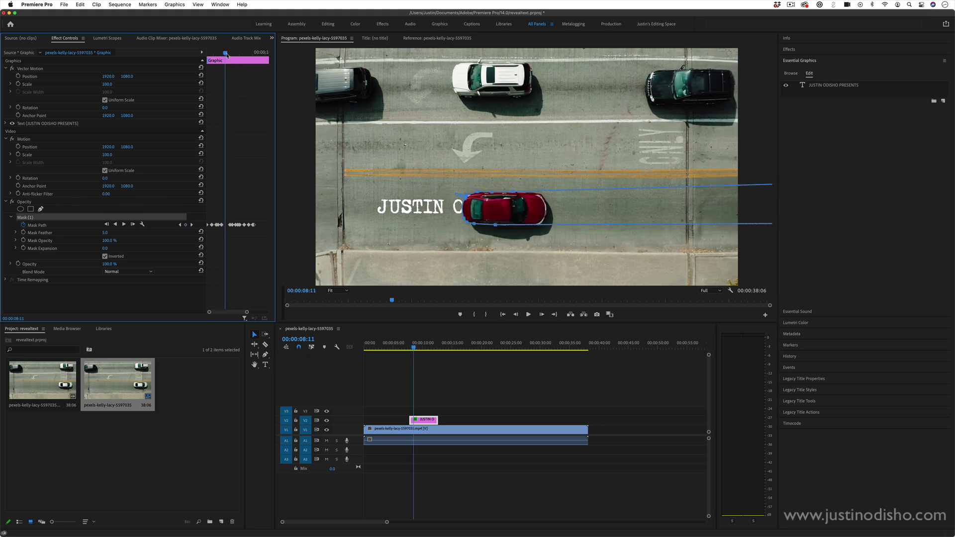
{"action": "left_click", "coordinate": [493, 205]}
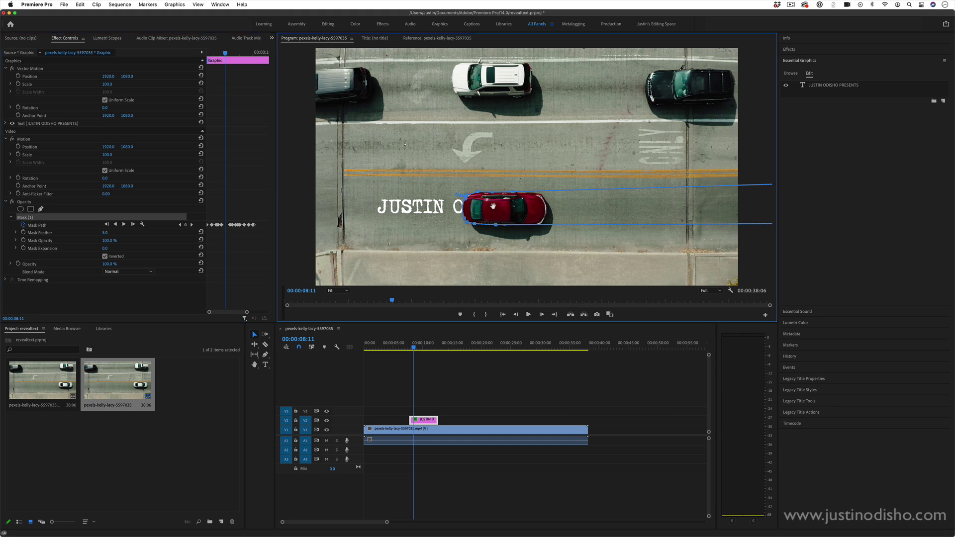
{"action": "left_click_drag", "start_coordinate": [493, 206], "coordinate": [493, 205]}
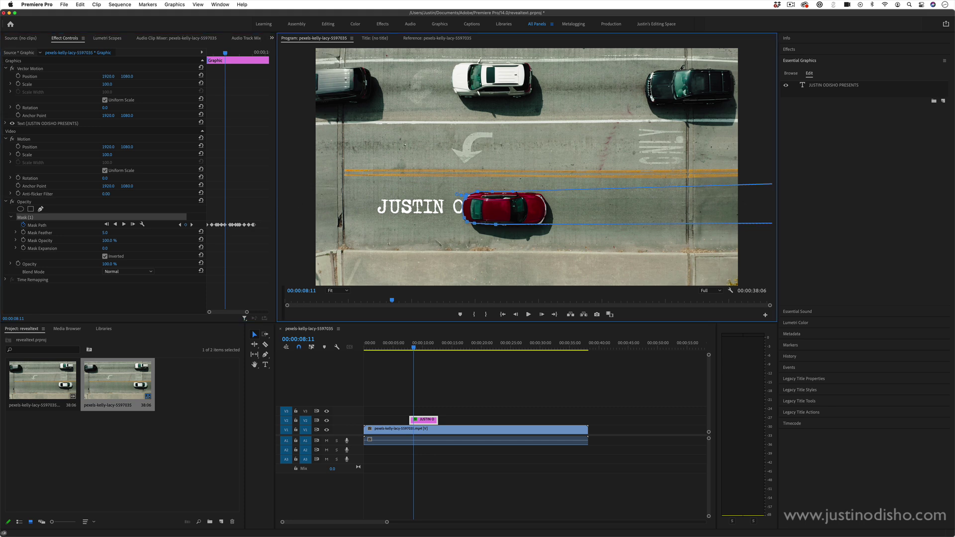
Extend the end of the title clip to about 00:00:20:00 and play back the reveal.
{"action": "left_click", "coordinate": [420, 344]}
{"action": "key", "text": "space"}
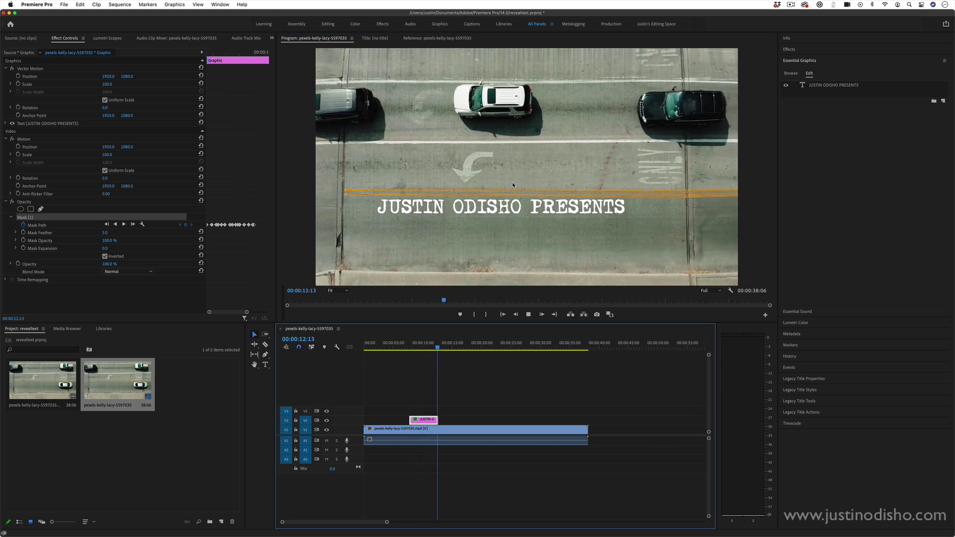
{"action": "left_click_drag", "start_coordinate": [437, 420], "coordinate": [481, 421]}
{"action": "left_click_drag", "start_coordinate": [419, 346], "coordinate": [413, 348]}
{"action": "key", "text": "space"}
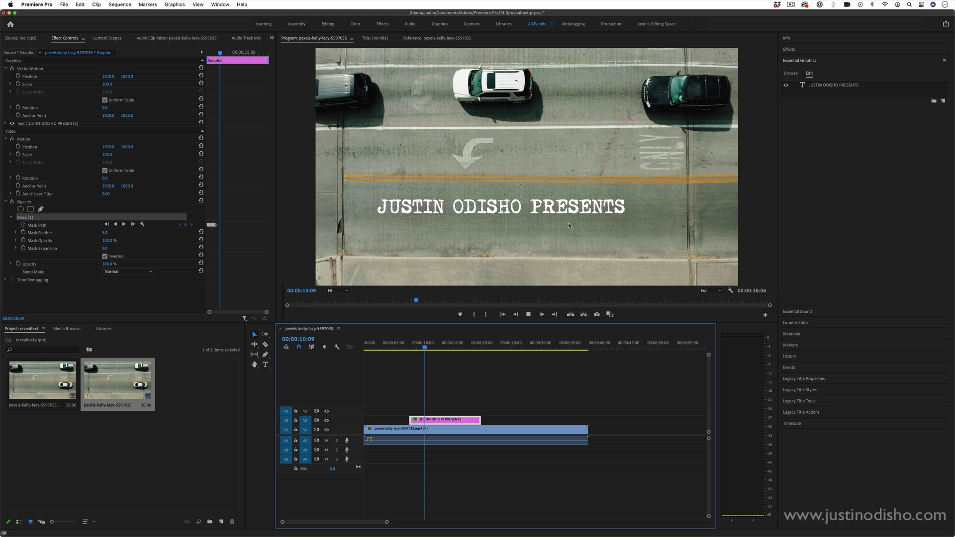
{"action": "left_click", "coordinate": [575, 230]}
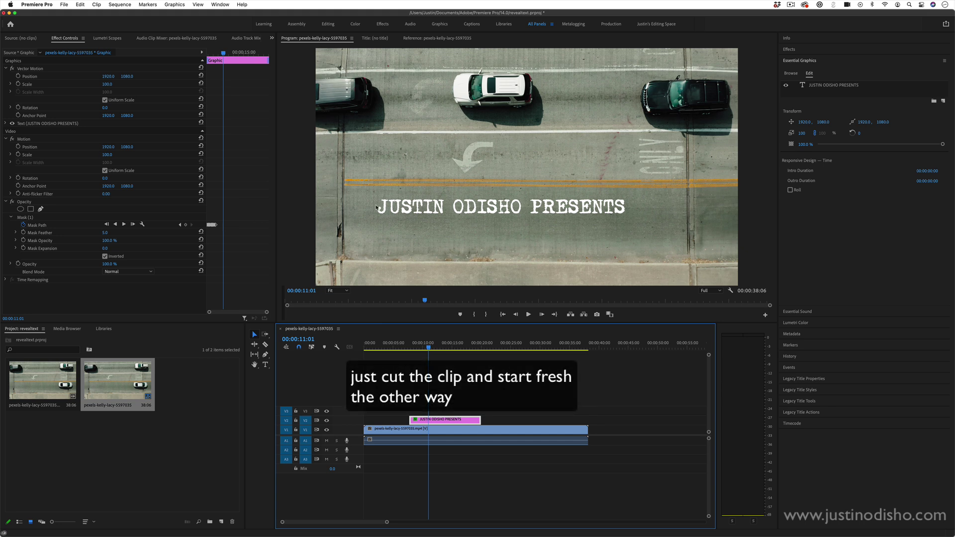
Try shortening the title clip and fading it out with a transition at its end, and preview the fade.
{"action": "left_click", "coordinate": [432, 348]}
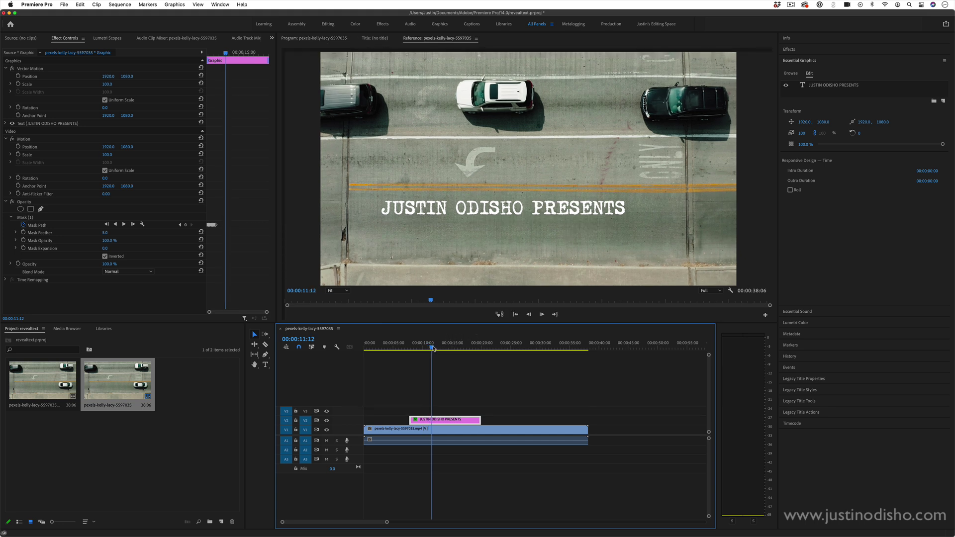
{"action": "left_click", "coordinate": [434, 349]}
{"action": "left_click_drag", "start_coordinate": [480, 420], "coordinate": [437, 420]}
{"action": "right_click", "coordinate": [438, 423]}
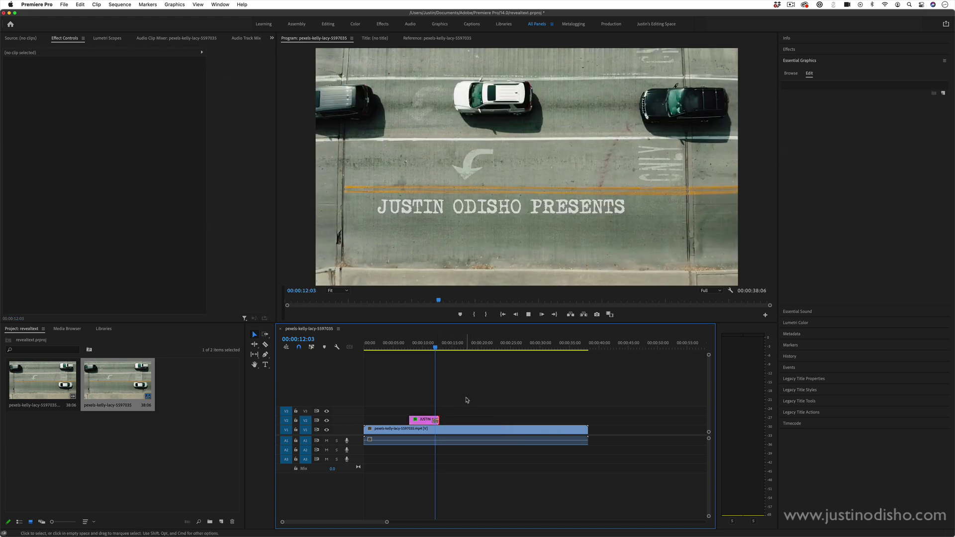
{"action": "key", "text": "space"}
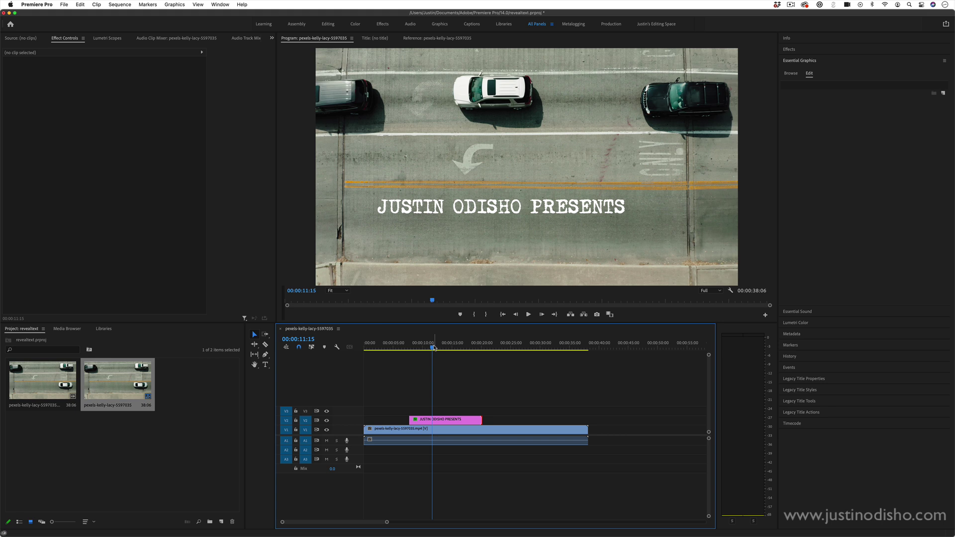
Move to 00:00:13:00, find the Linear Wipe video effect and apply it to the title clip.
{"action": "left_click_drag", "start_coordinate": [433, 348], "coordinate": [440, 348]}
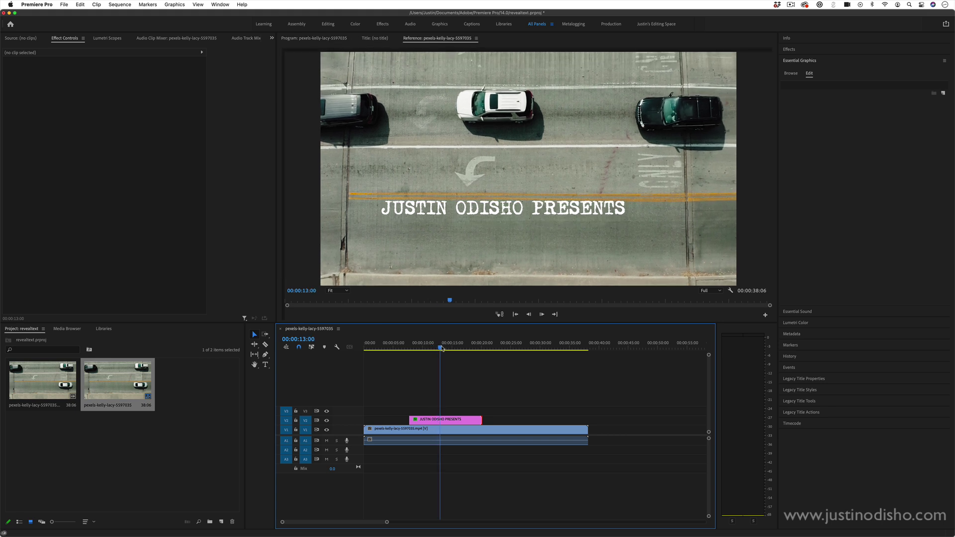
{"action": "key", "text": "space"}
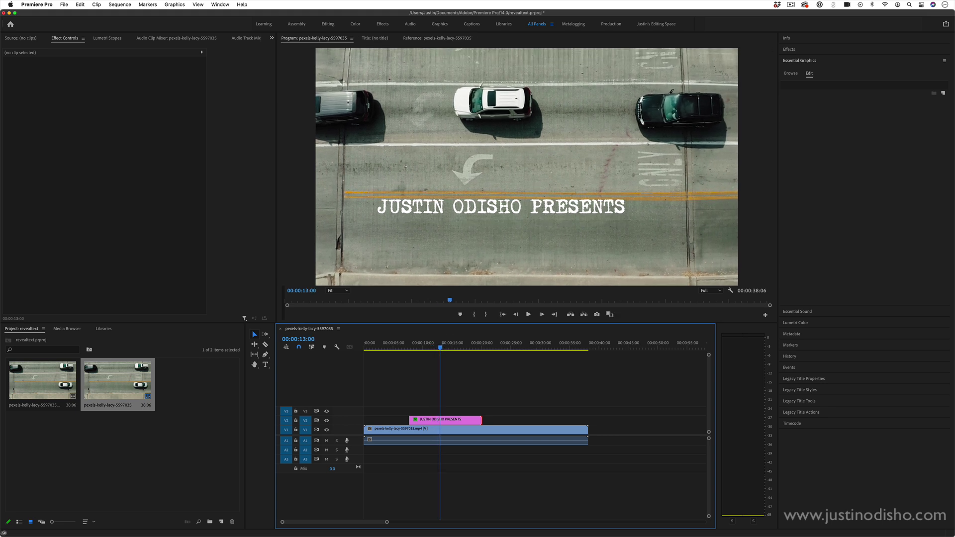
{"action": "left_click", "coordinate": [798, 51]}
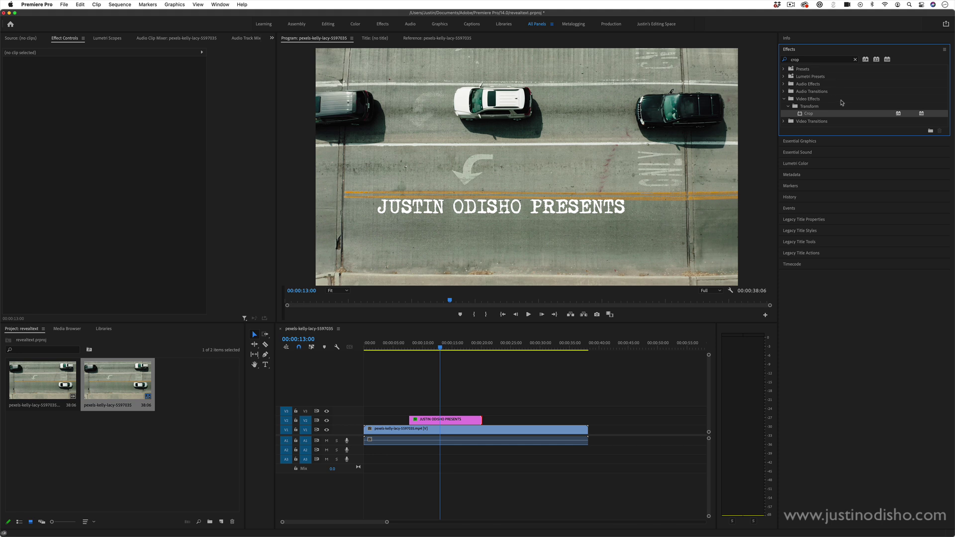
{"action": "left_click", "coordinate": [805, 60]}
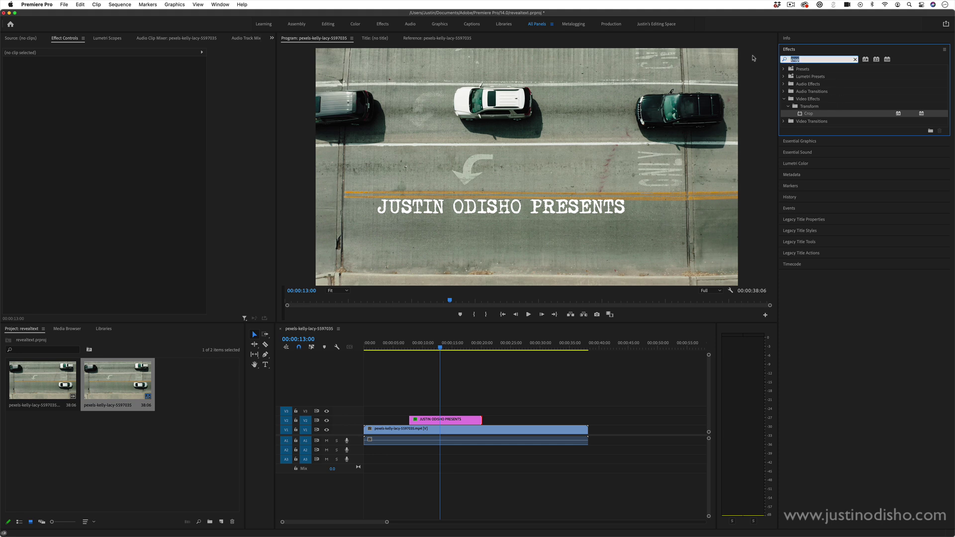
{"action": "type", "text": "linear"}
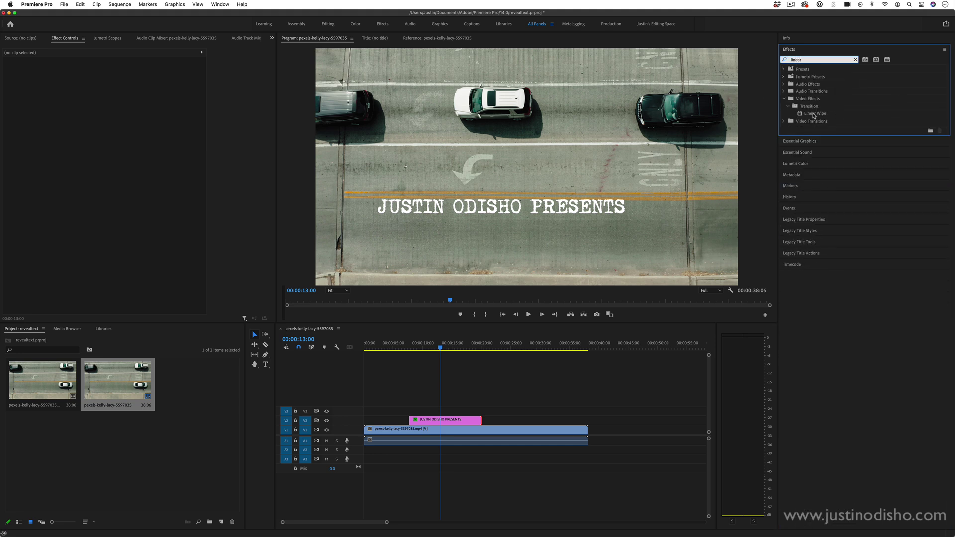
{"action": "left_click_drag", "start_coordinate": [814, 115], "coordinate": [445, 420]}
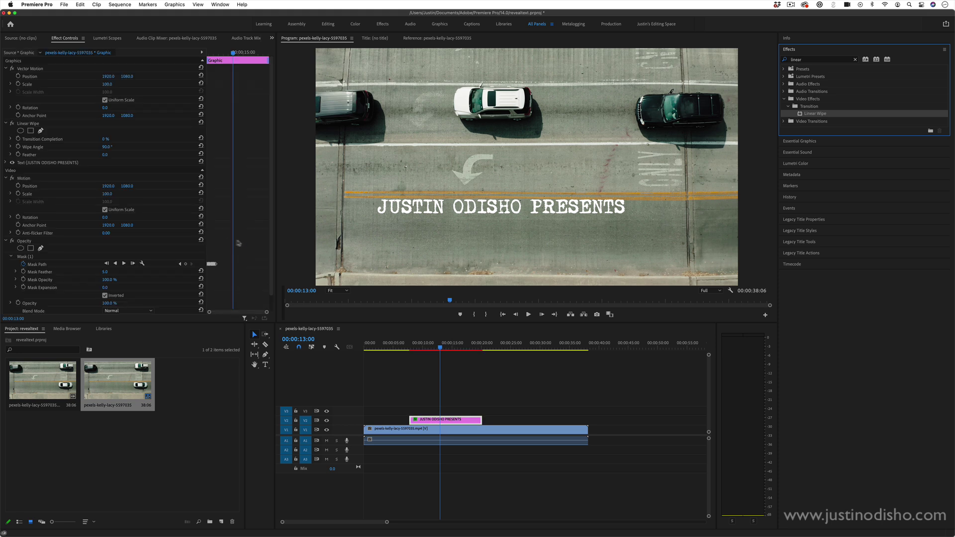
Set the Linear Wipe's angle to 180° and keyframe its Transition Completion at 60% at 00:00:13:00.
{"action": "scroll", "coordinate": [238, 243], "scroll_direction": "down", "scroll_amount": 1}
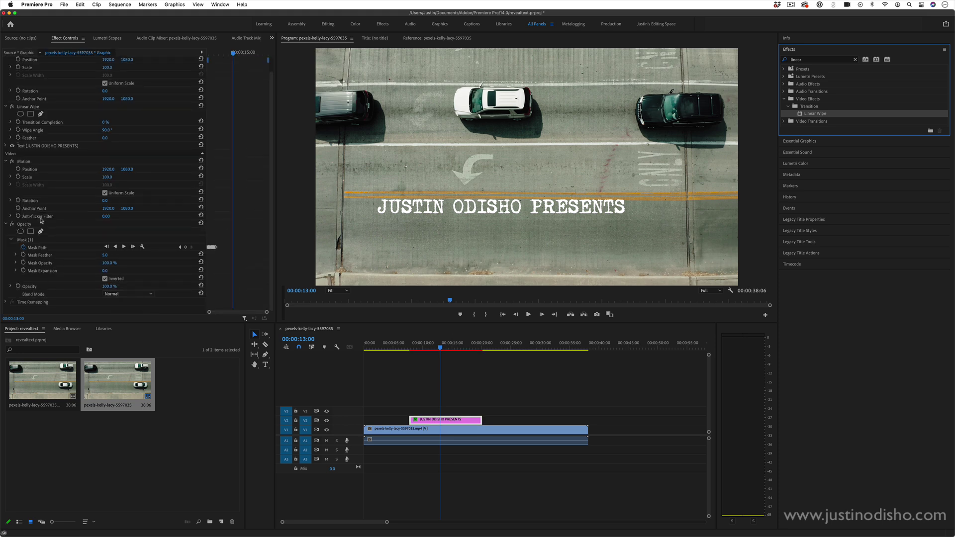
{"action": "scroll", "coordinate": [41, 221], "scroll_direction": "up", "scroll_amount": 1}
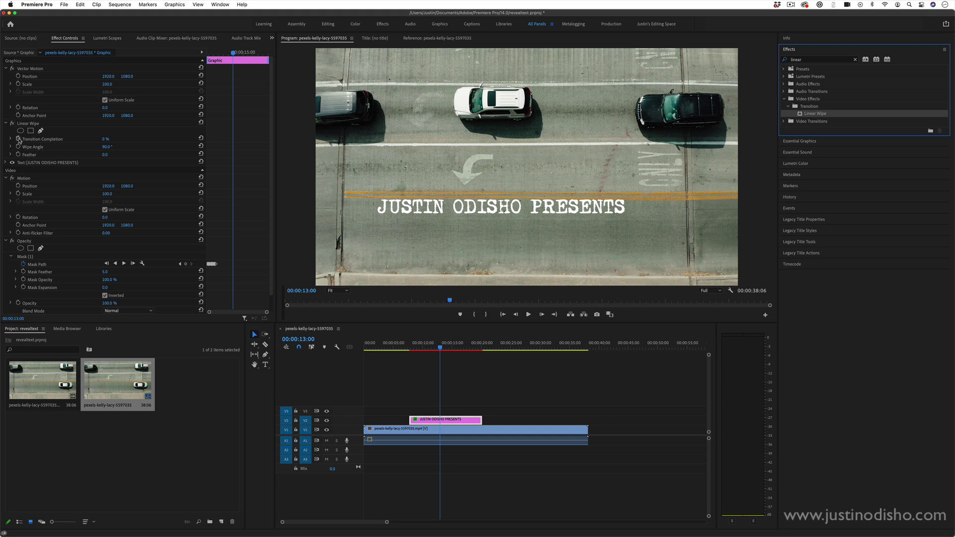
{"action": "left_click_drag", "start_coordinate": [105, 139], "coordinate": [125, 140]}
{"action": "left_click", "coordinate": [105, 146]}
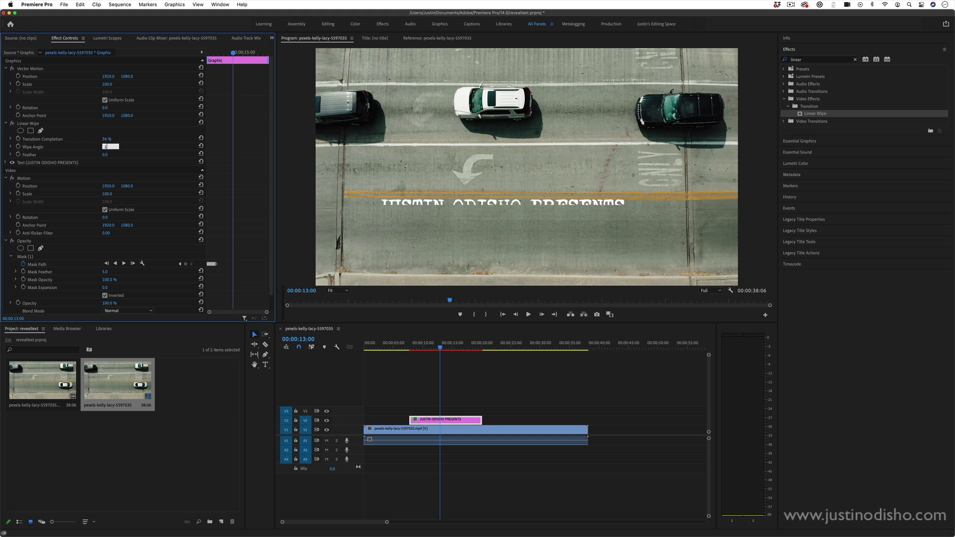
{"action": "type", "text": "80"}
{"action": "key", "text": "Return"}
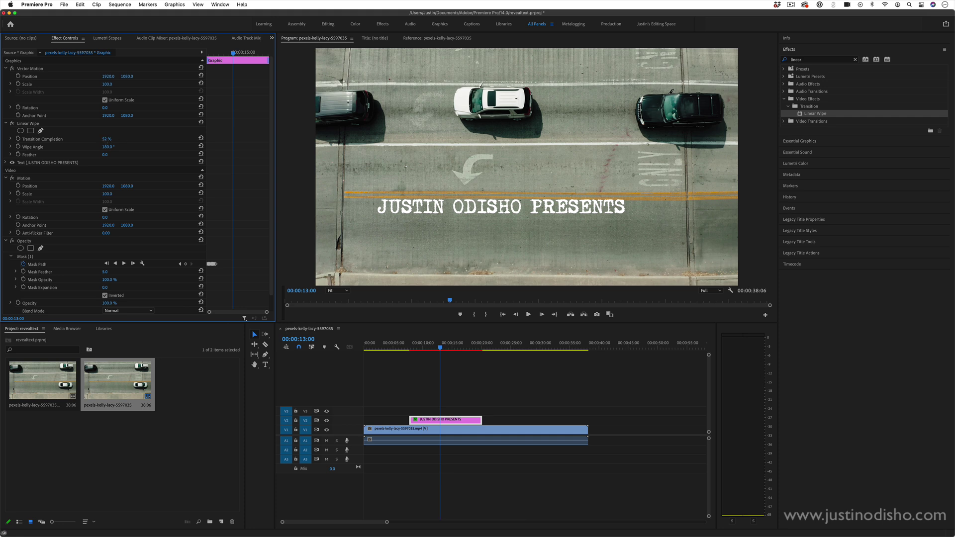
{"action": "left_click_drag", "start_coordinate": [106, 138], "coordinate": [110, 139]}
{"action": "left_click", "coordinate": [19, 139]}
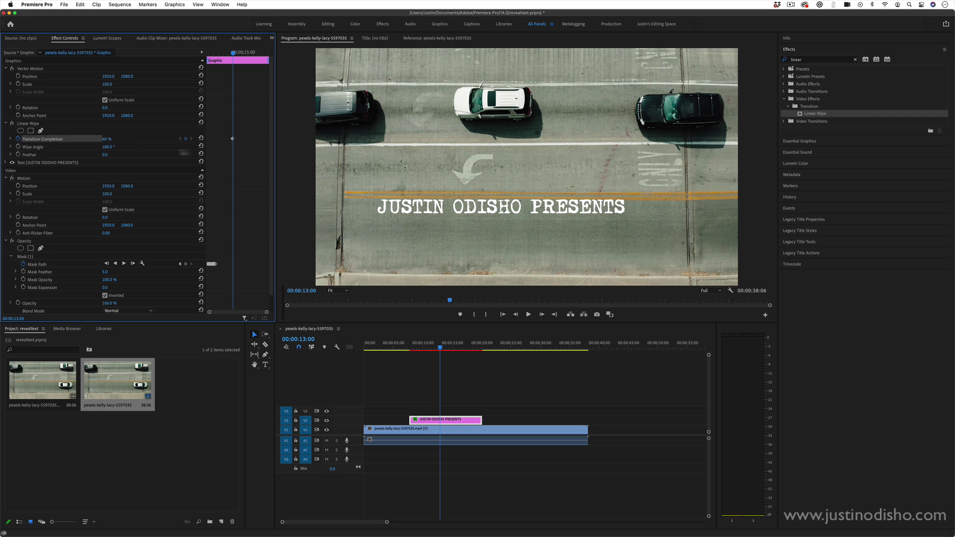
Advance to 00:00:13:11 and raise the Linear Wipe's Transition Completion to 65% to follow the orange road line.
{"action": "key", "text": "Right"}
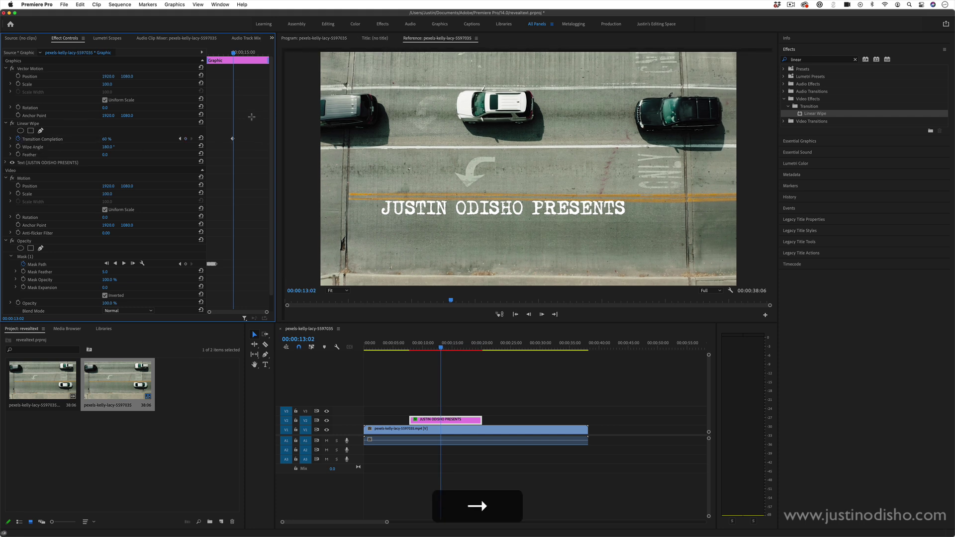
{"action": "key", "text": "Right"}
{"action": "key", "text": "Right"}
{"action": "key", "text": "Right"}
{"action": "key", "text": "Right"}
{"action": "key", "text": "Right"}
{"action": "key", "text": "Right"}
{"action": "key", "text": "Right"}
{"action": "key", "text": "Right"}
{"action": "key", "text": "Right"}
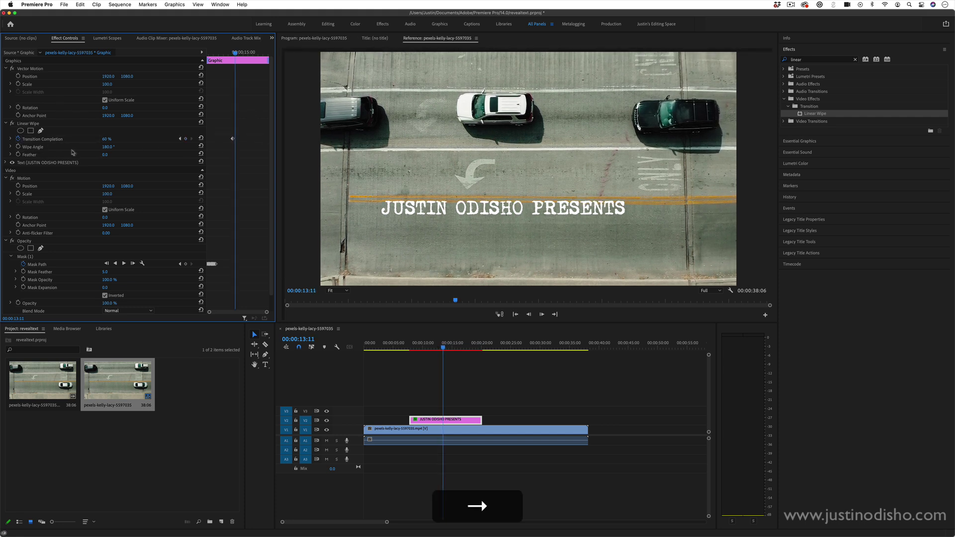
{"action": "key", "text": "Up"}
{"action": "key", "text": "Up"}
{"action": "key", "text": "Up"}
{"action": "key", "text": "Up"}
{"action": "key", "text": "Up"}
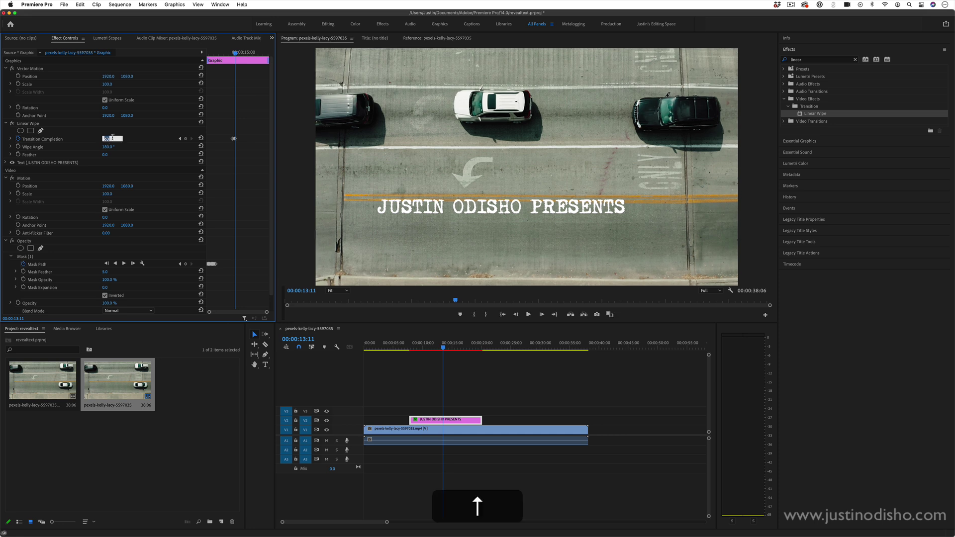
{"action": "key", "text": "Down"}
{"action": "key", "text": "Up"}
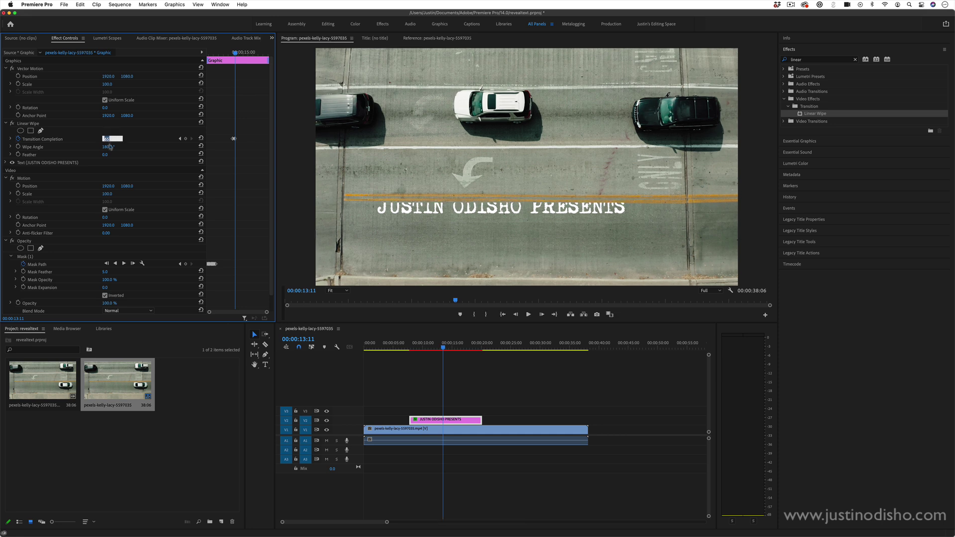
{"action": "key", "text": "Up"}
{"action": "key", "text": "Down"}
{"action": "key", "text": "Up"}
Re-enter 180° as the wipe angle and try a higher feather on the Linear Wipe.
{"action": "left_click", "coordinate": [110, 147]}
{"action": "type", "text": "180"}
{"action": "key", "text": "Return"}
{"action": "left_click", "coordinate": [105, 155]}
{"action": "key", "text": "Up"}
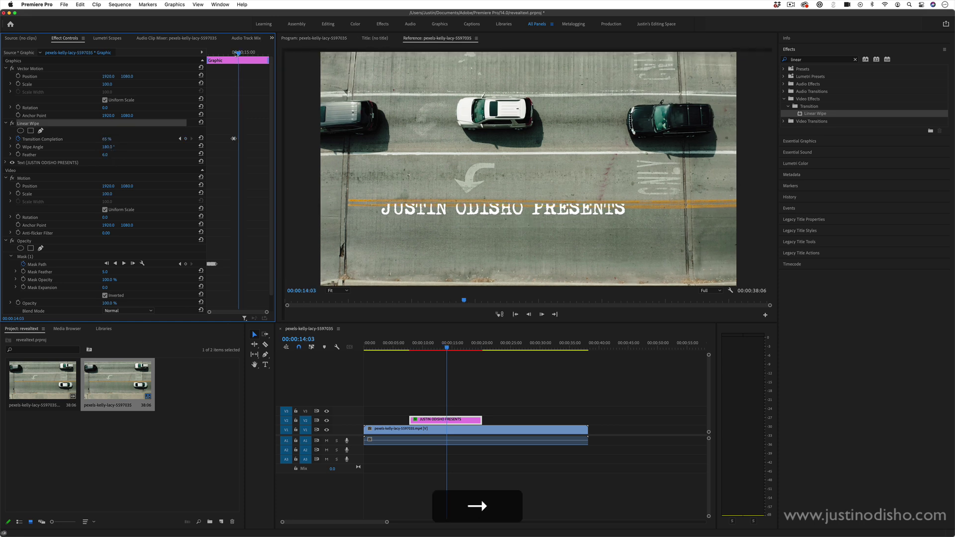
Advance to 00:00:14:07 and raise the Transition Completion to 67% so the wipe keeps following the orange line.
{"action": "key", "text": "Right"}
{"action": "key", "text": "Right"}
{"action": "key", "text": "Right"}
{"action": "key", "text": "Right"}
{"action": "key", "text": "Right"}
{"action": "key", "text": "Right"}
{"action": "key", "text": "Right"}
{"action": "key", "text": "Right"}
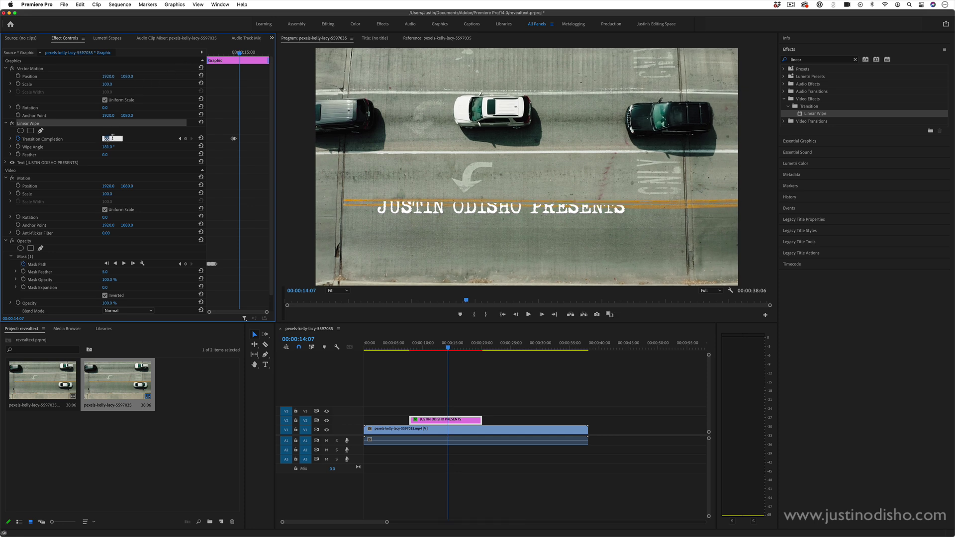
{"action": "key", "text": "Up"}
{"action": "key", "text": "Up"}
{"action": "key", "text": "Up"}
Advance to 00:00:15:09 and raise the Transition Completion until the orange line has wiped away nearly the whole title.
{"action": "key", "text": "Right"}
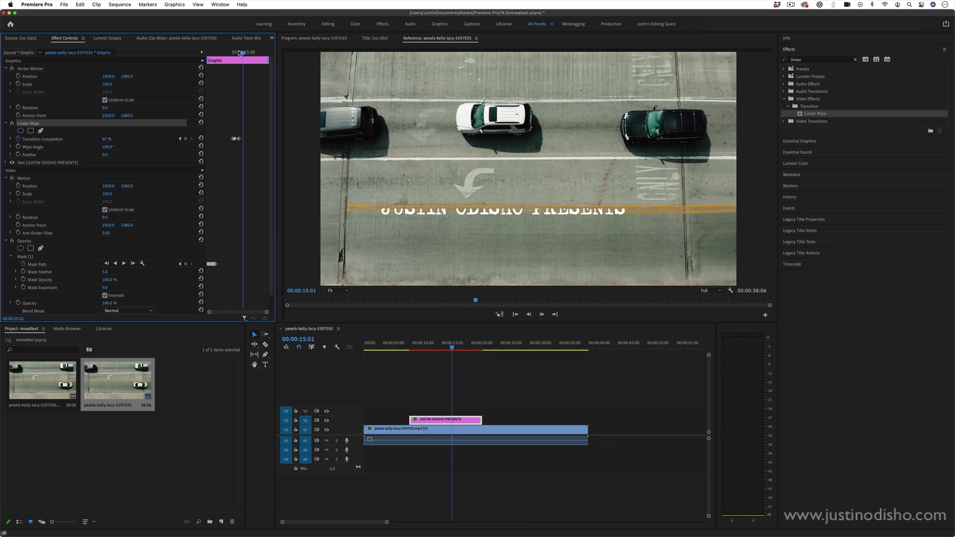
{"action": "key", "text": "Right"}
{"action": "key", "text": "Right"}
{"action": "key", "text": "Right"}
{"action": "key", "text": "Right"}
{"action": "key", "text": "Right"}
{"action": "key", "text": "Right"}
{"action": "key", "text": "Right"}
{"action": "key", "text": "Right"}
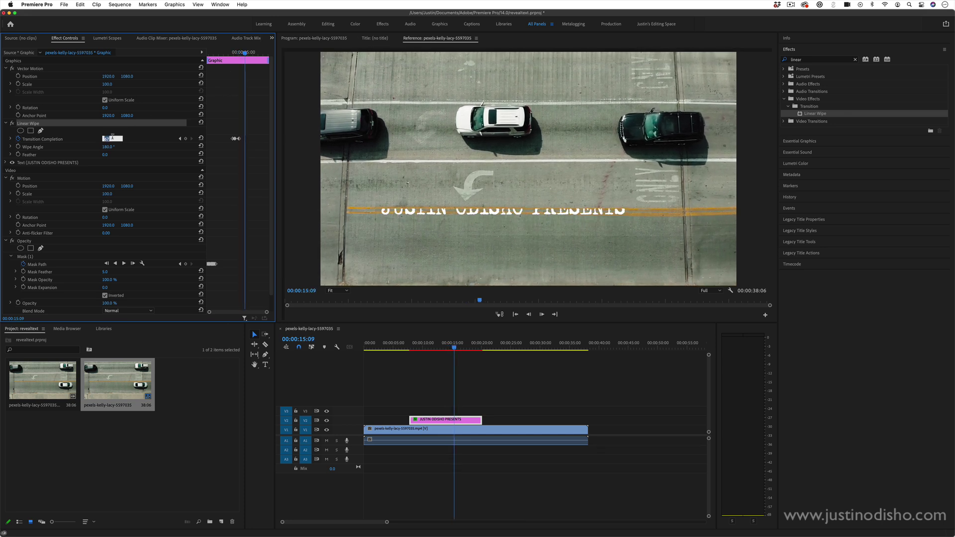
{"action": "key", "text": "Up"}
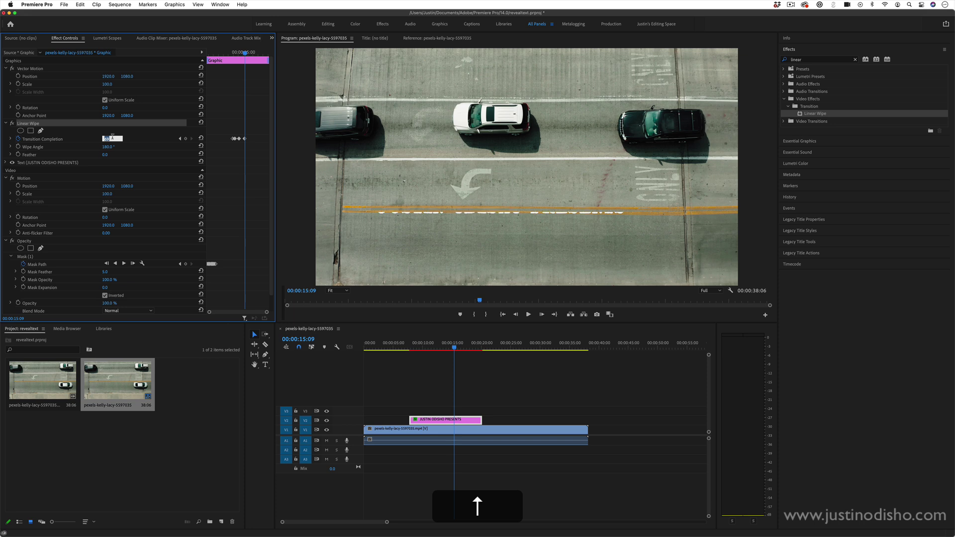
Play back the orange-line wipe, then replay the whole title animation from the car reveal.
{"action": "left_click_drag", "start_coordinate": [245, 53], "coordinate": [232, 53]}
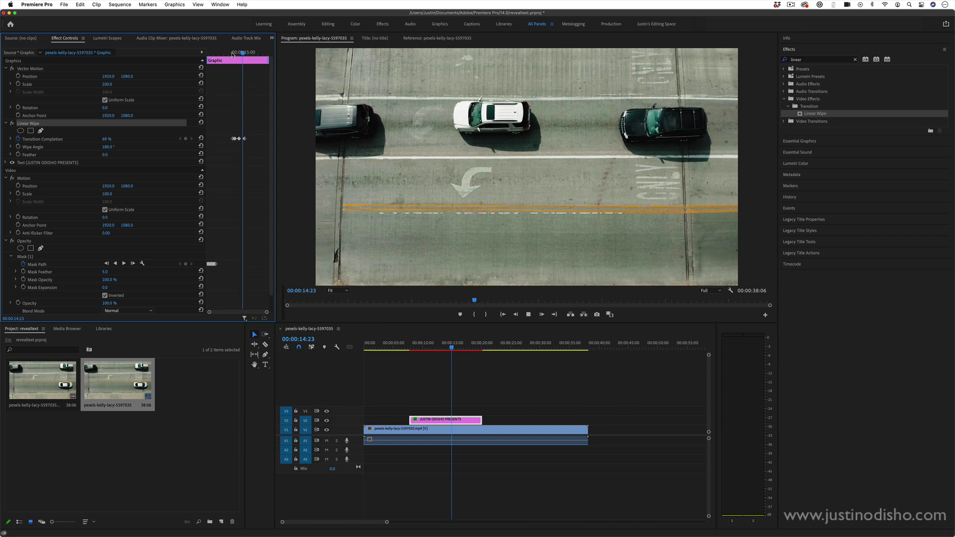
{"action": "key", "text": "space"}
{"action": "left_click", "coordinate": [415, 347]}
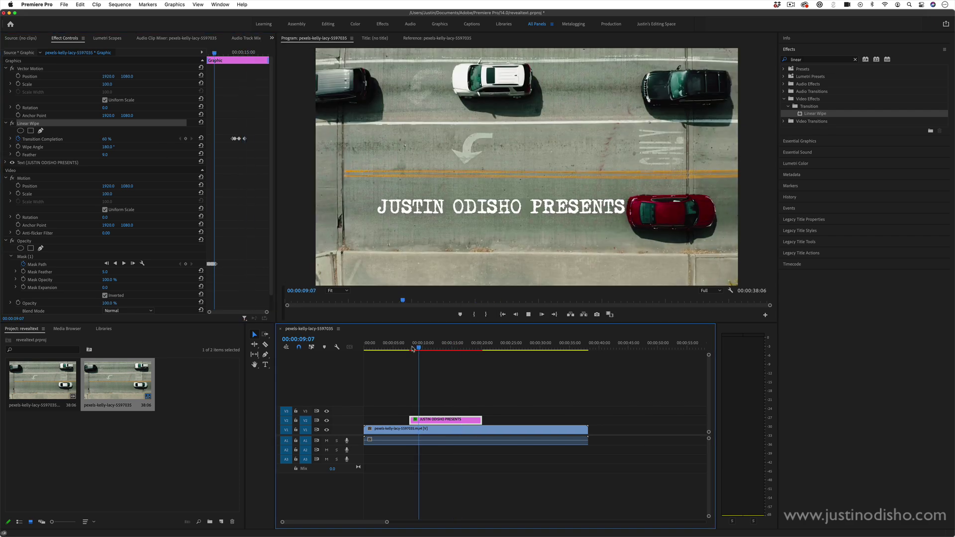